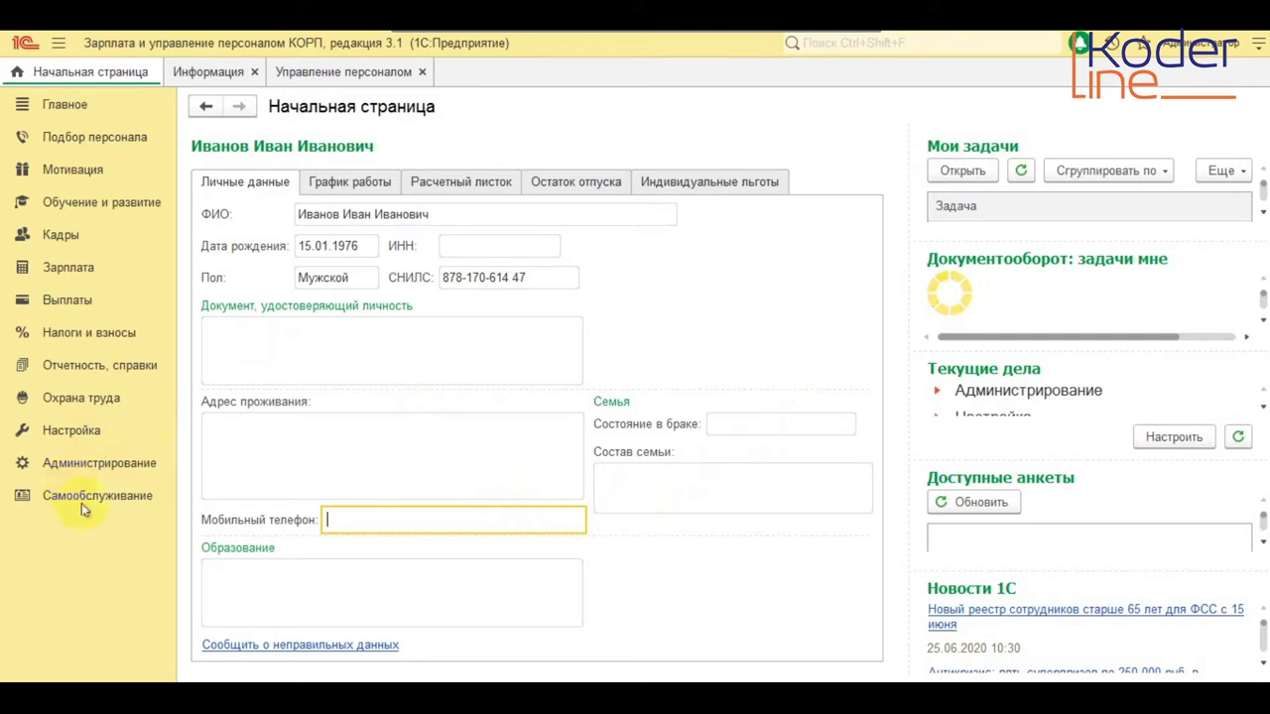
Step: Open the Управление персоналом settings and review the options in the Подбор персонала section, including electronic interviews, chatbots and the work calendar
{"action": "left_click", "coordinate": [74, 434]}
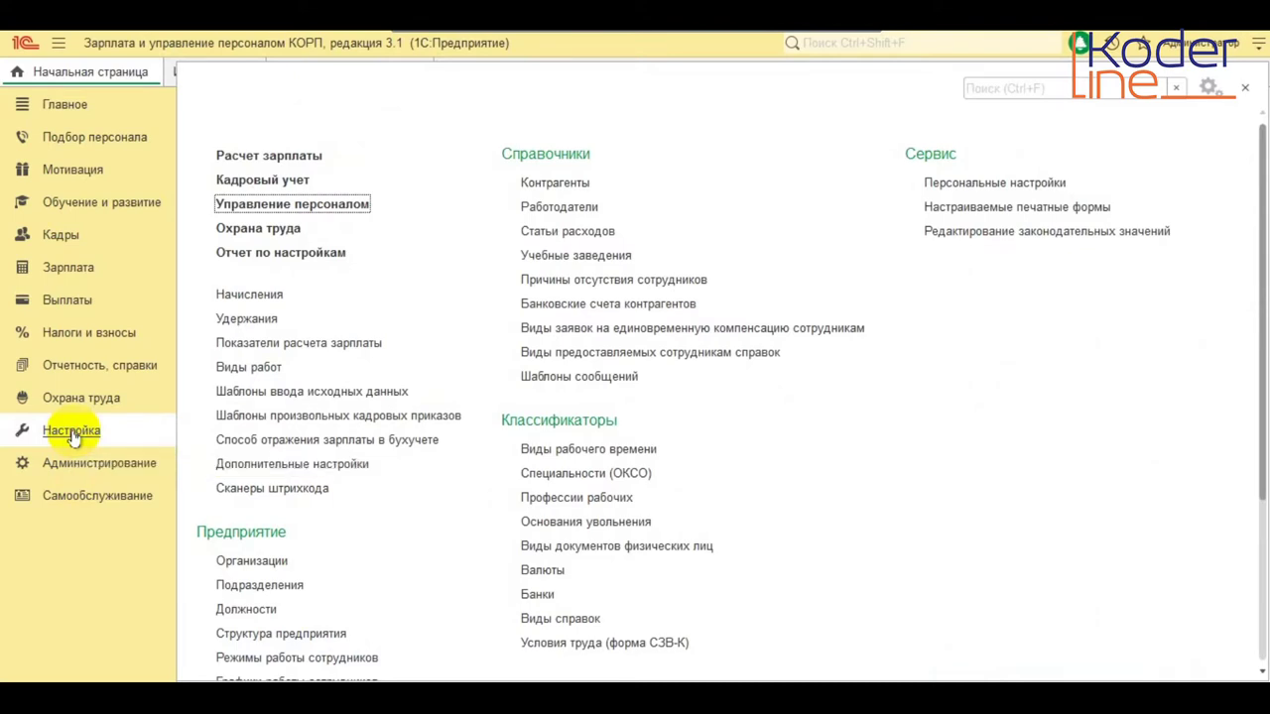
{"action": "left_click", "coordinate": [316, 205]}
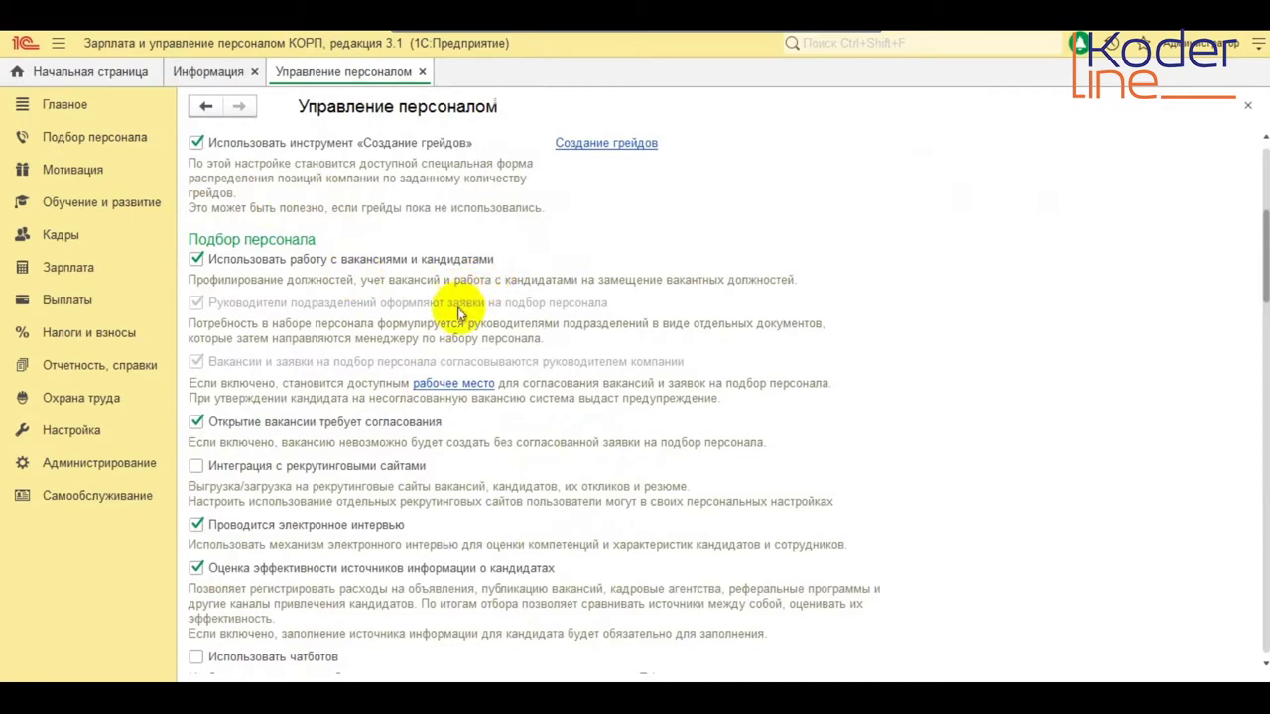
{"action": "scroll", "coordinate": [459, 314], "scroll_direction": "down", "scroll_amount": 3}
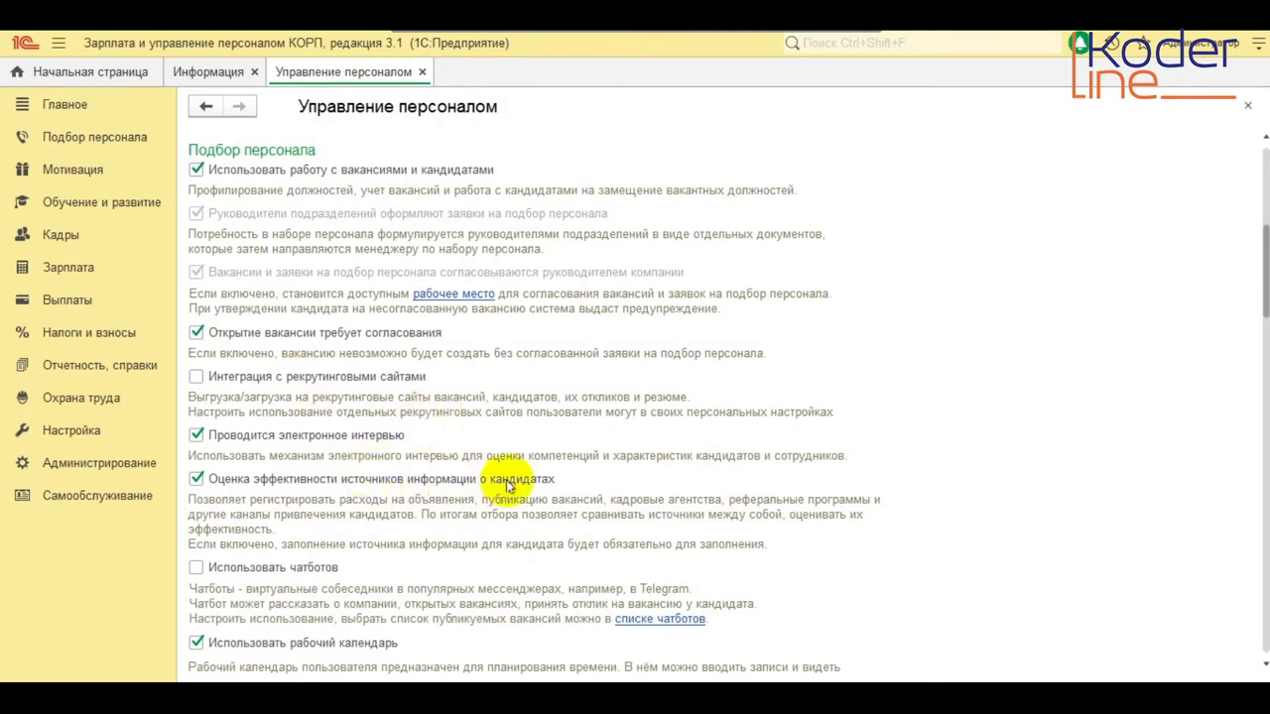
{"action": "scroll", "coordinate": [508, 484], "scroll_direction": "down", "scroll_amount": 3}
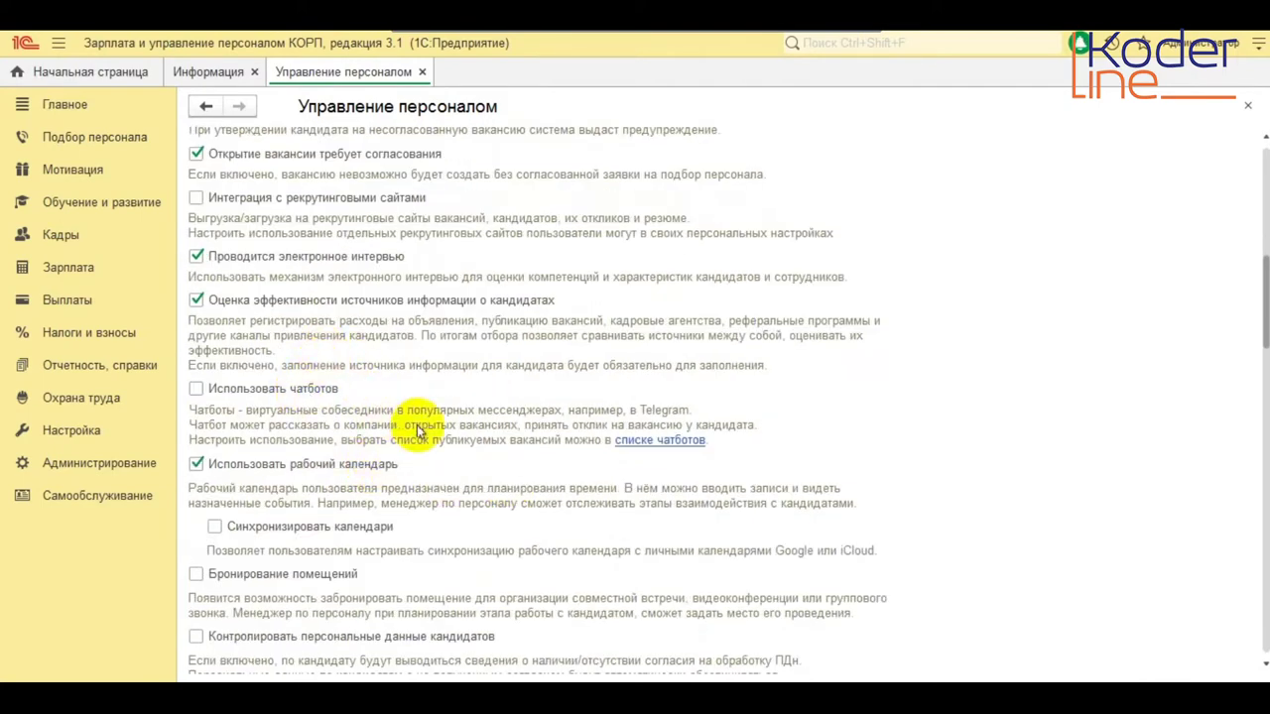
{"action": "scroll", "coordinate": [455, 480], "scroll_direction": "down", "scroll_amount": 2}
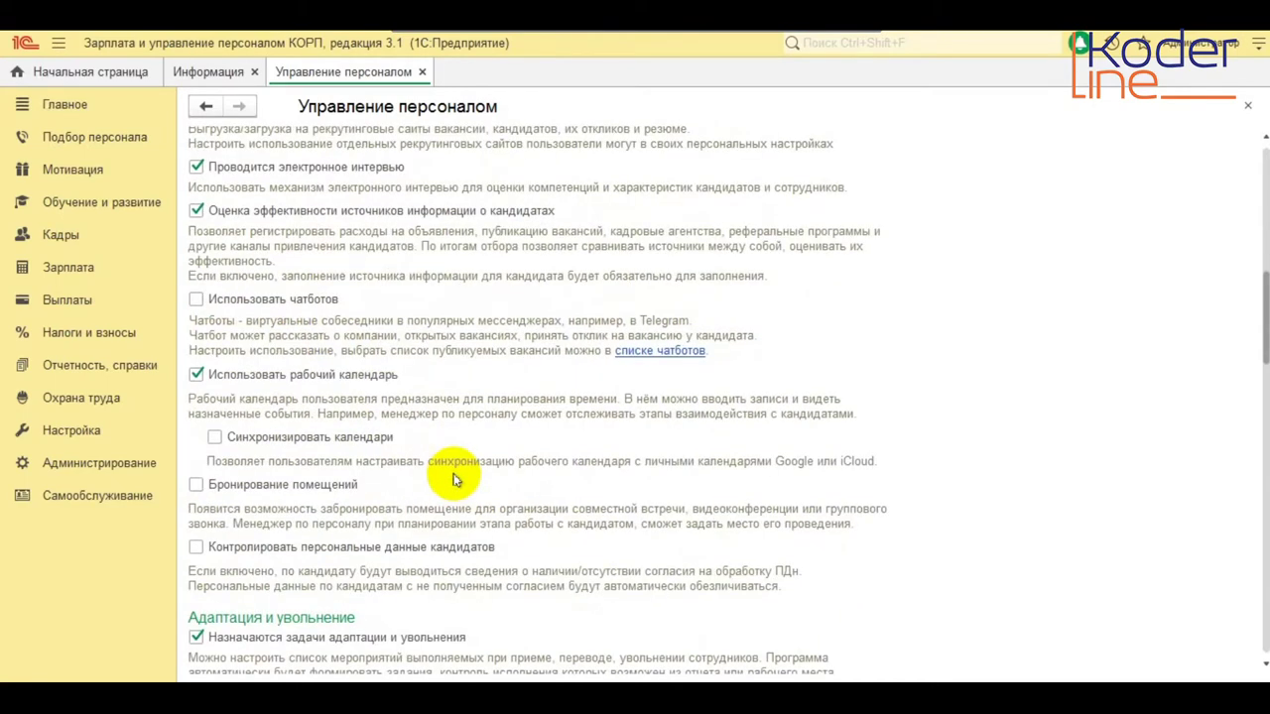
{"action": "scroll", "coordinate": [455, 480], "scroll_direction": "down", "scroll_amount": 2}
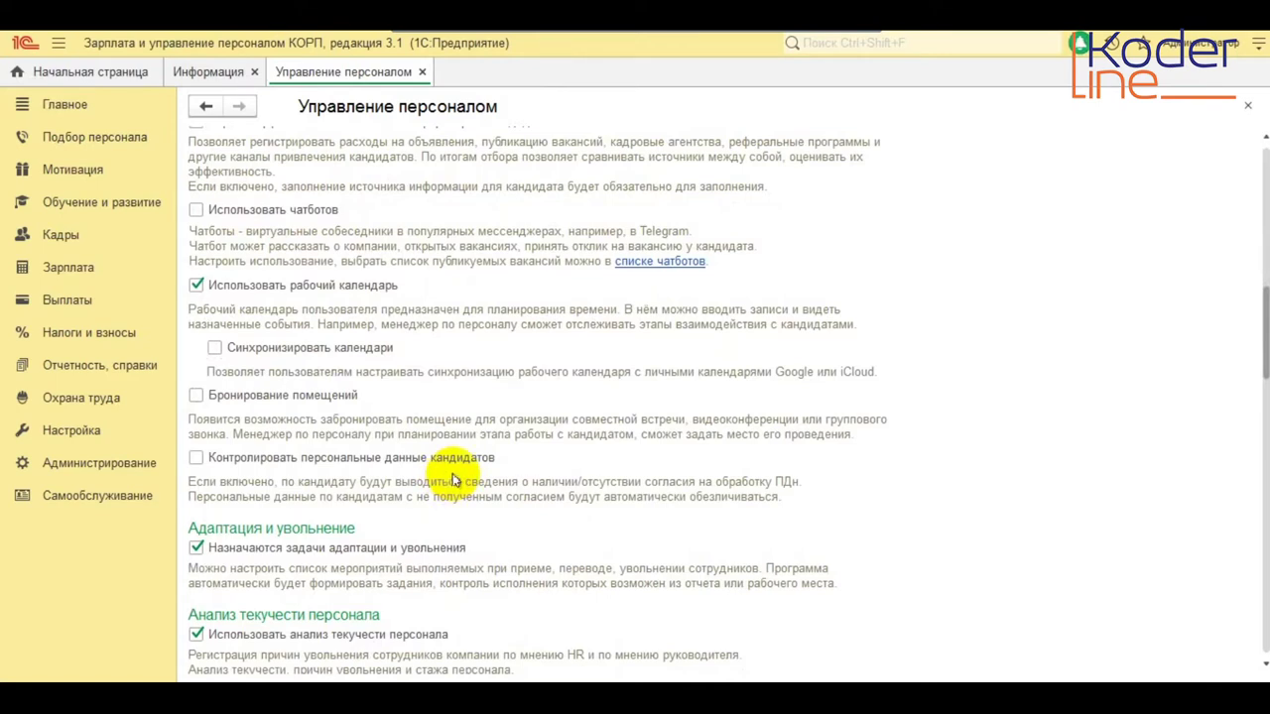
{"action": "scroll", "coordinate": [337, 293], "scroll_direction": "up", "scroll_amount": 3}
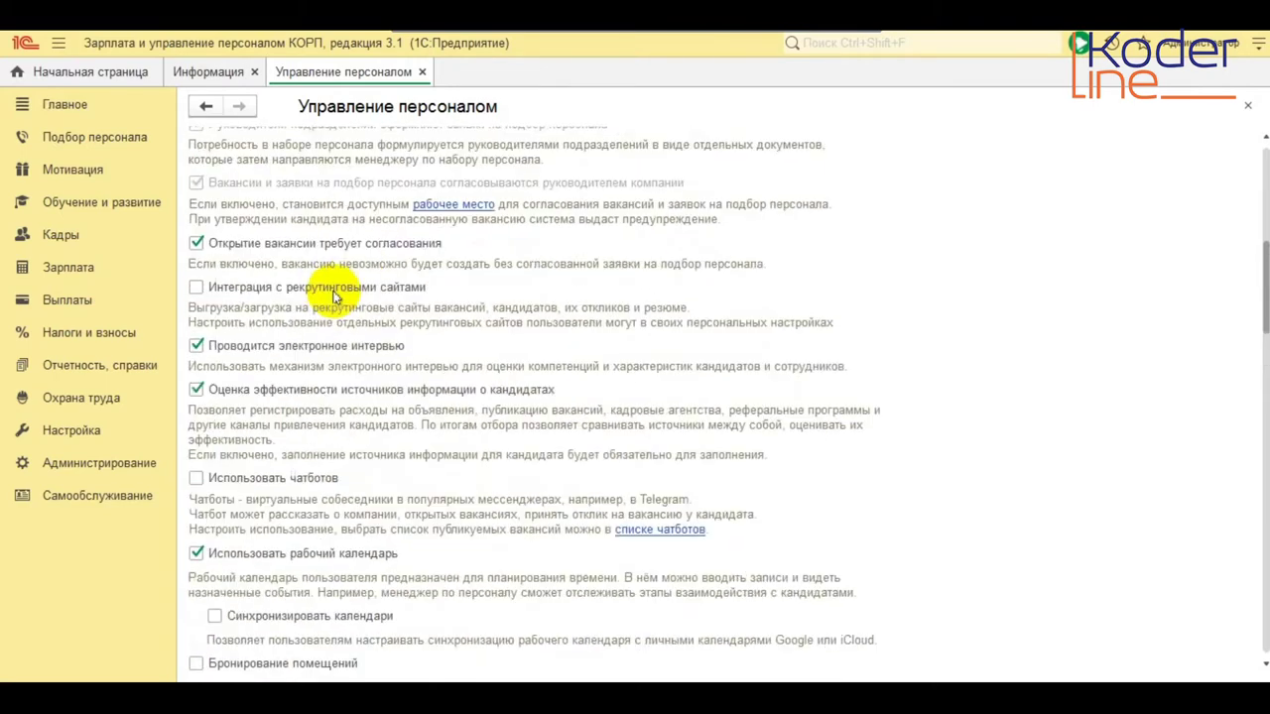
{"action": "scroll", "coordinate": [334, 295], "scroll_direction": "up", "scroll_amount": 2}
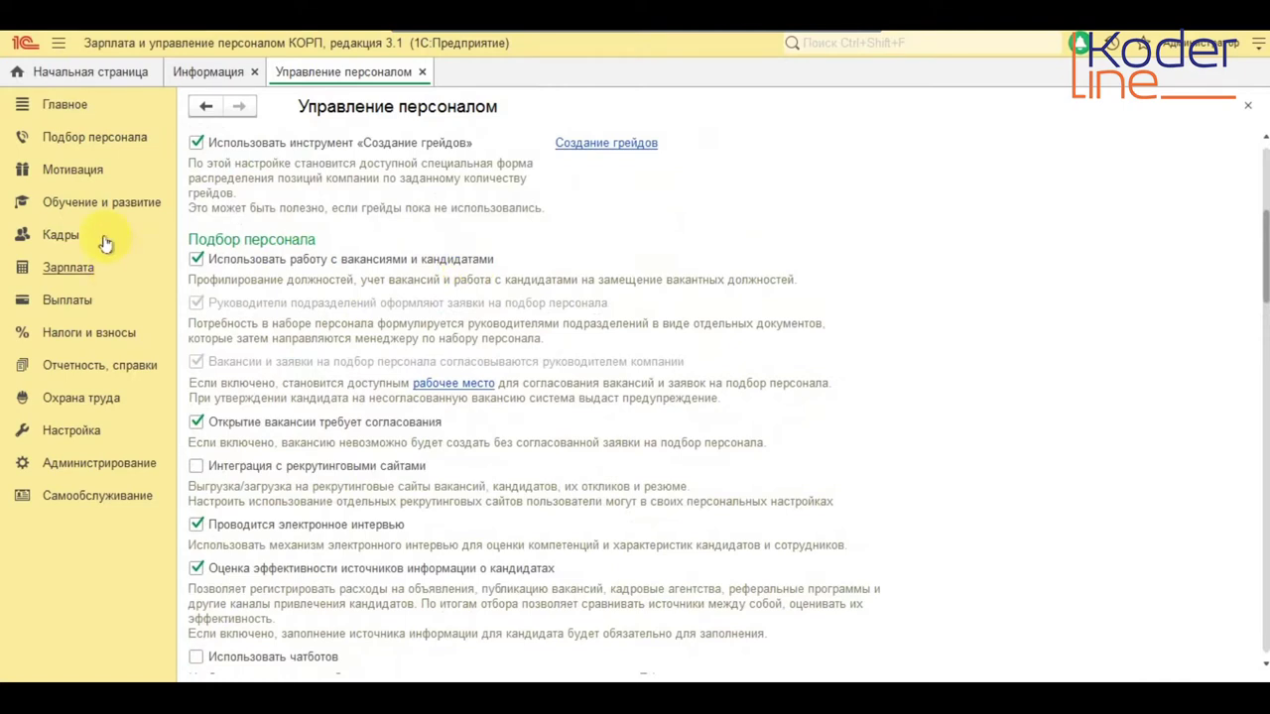
Step: Review the Причины открытия вакансий directory and its form for a new reason, then close both without adding an entry
{"action": "left_click", "coordinate": [84, 139]}
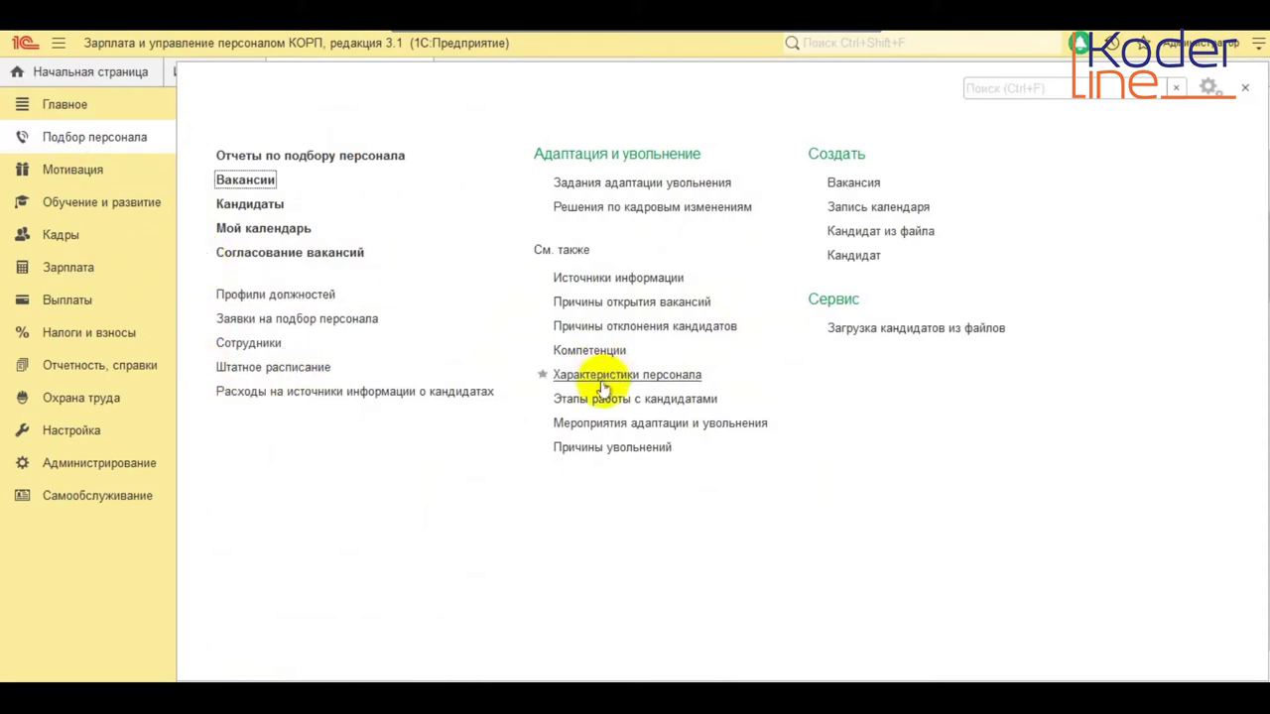
{"action": "left_click", "coordinate": [609, 304]}
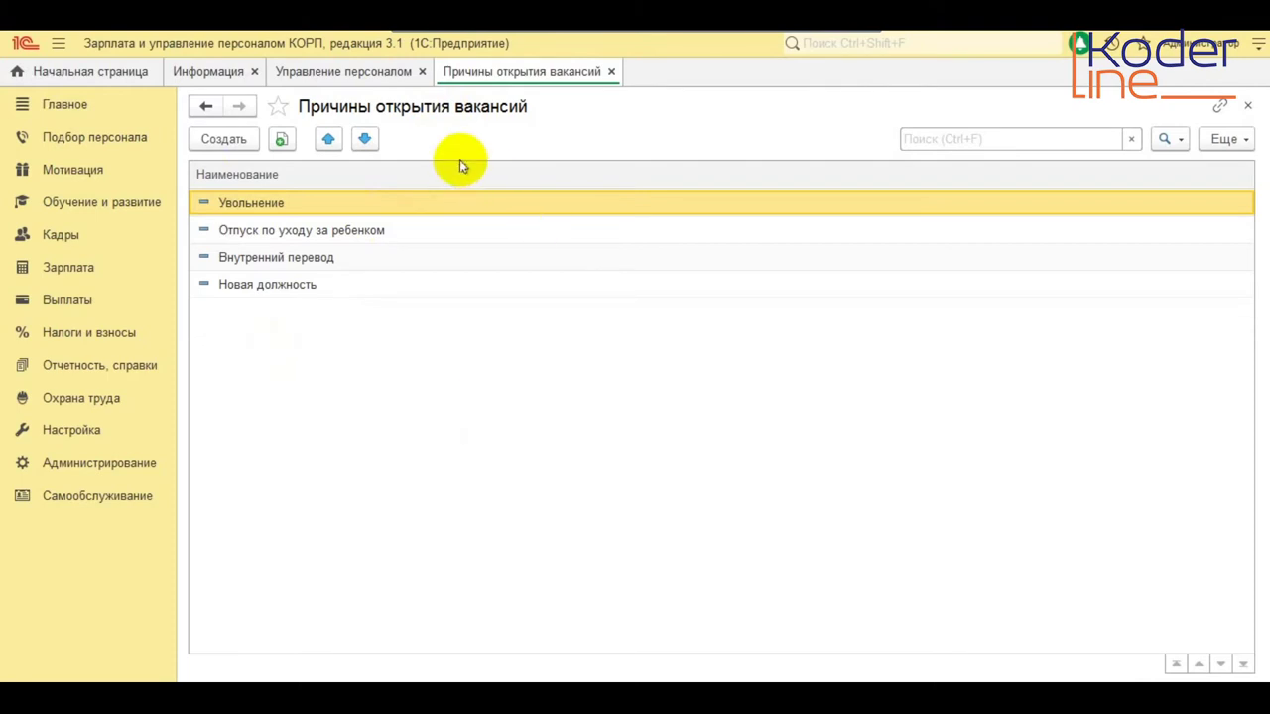
{"action": "left_click", "coordinate": [234, 140]}
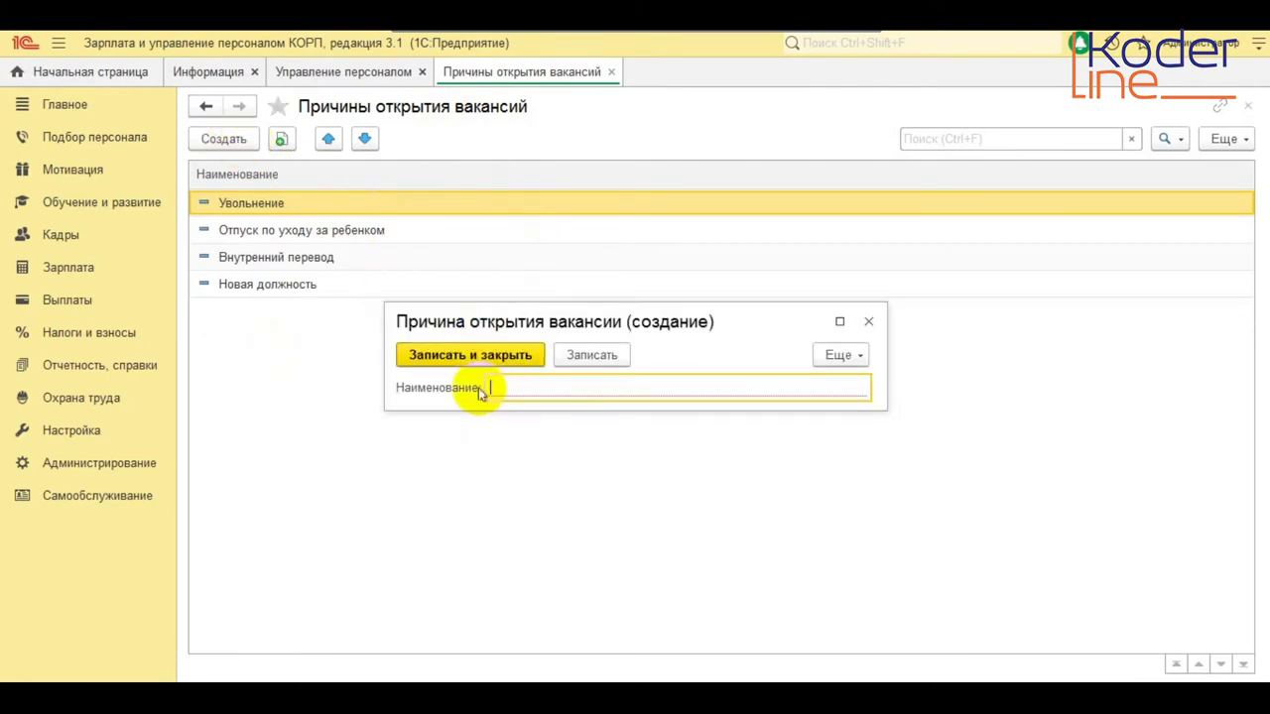
{"action": "key", "text": "Escape"}
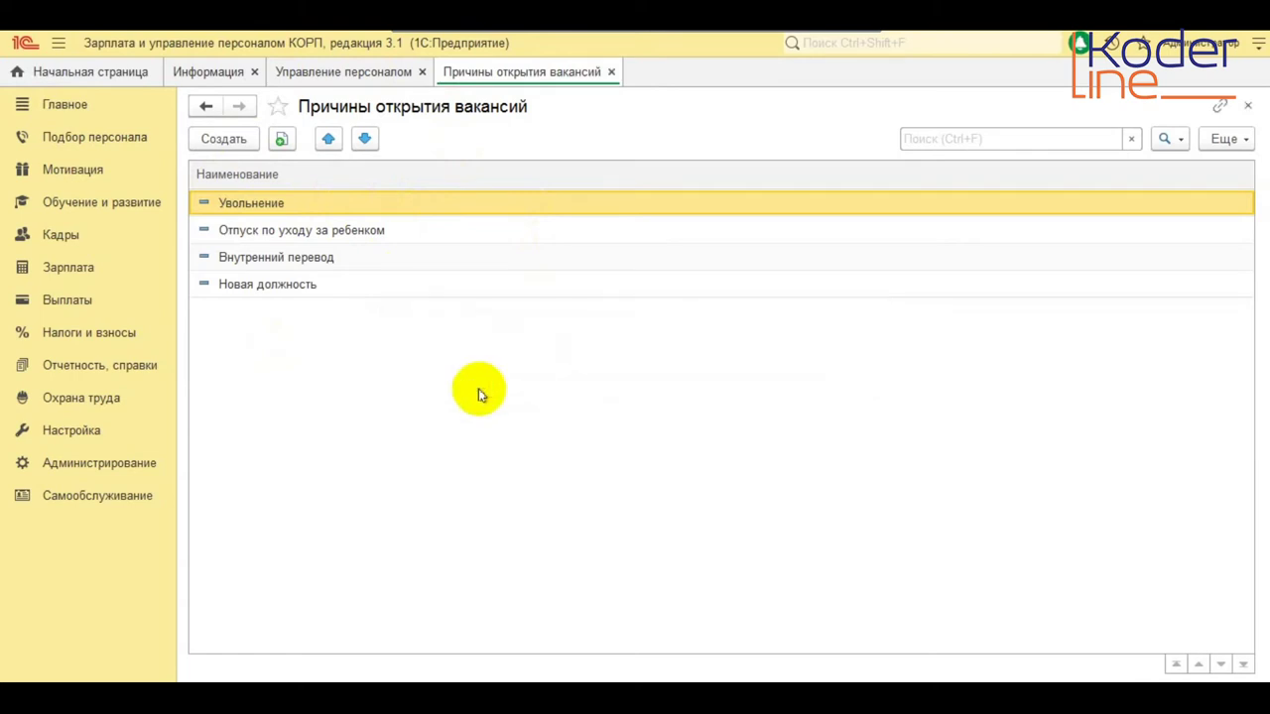
{"action": "left_click", "coordinate": [1247, 105]}
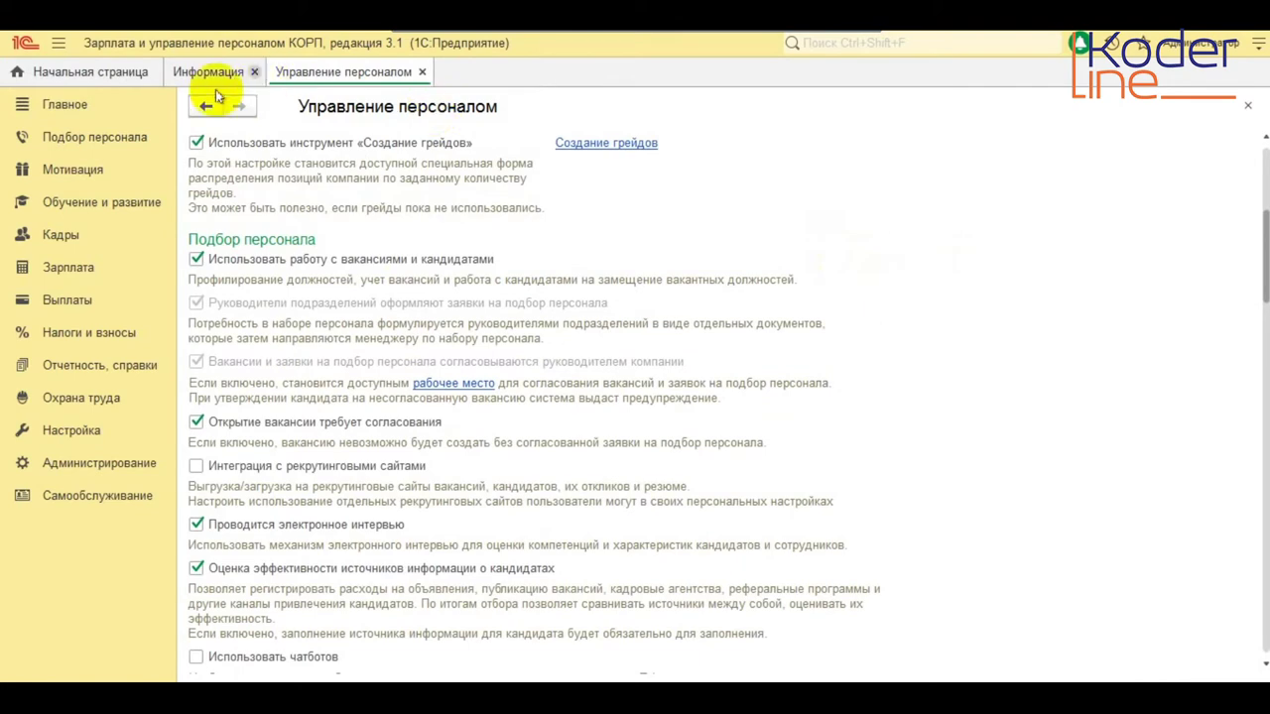
Step: Review the entries in the Этапы работы с кандидатами directory, including Собеседование and Тестирование, and close it
{"action": "left_click", "coordinate": [114, 137]}
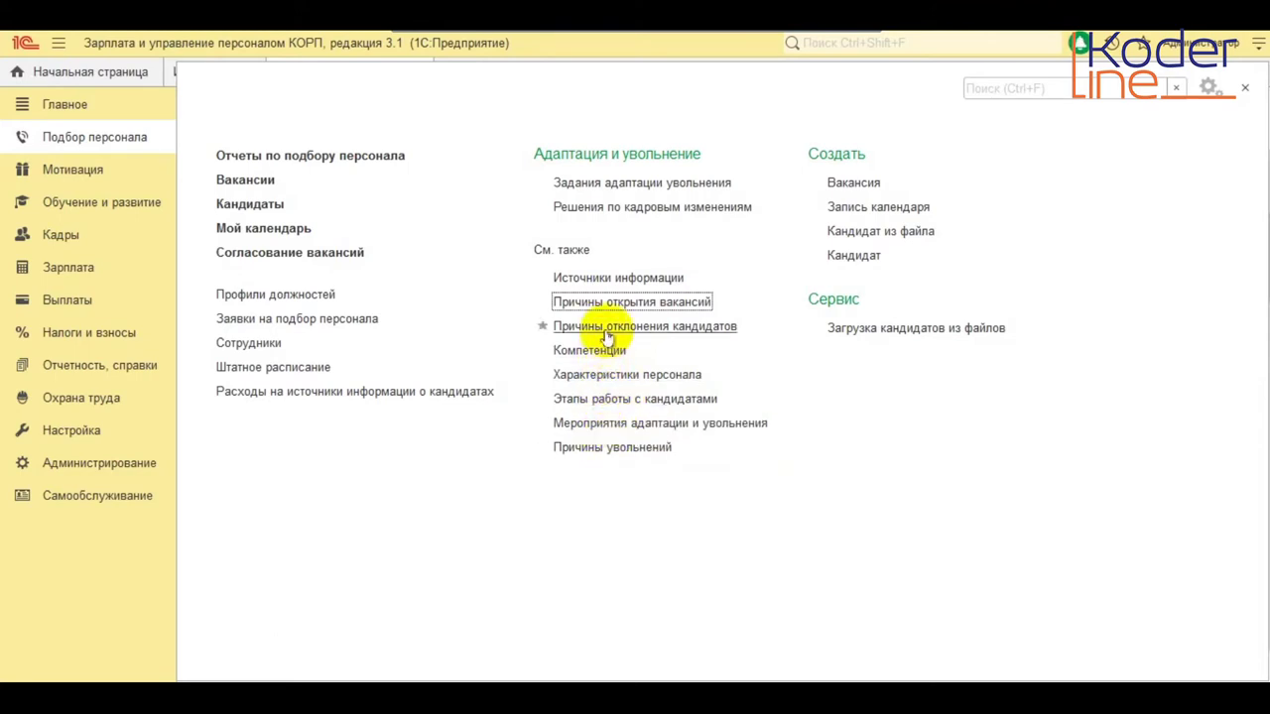
{"action": "left_click", "coordinate": [605, 399]}
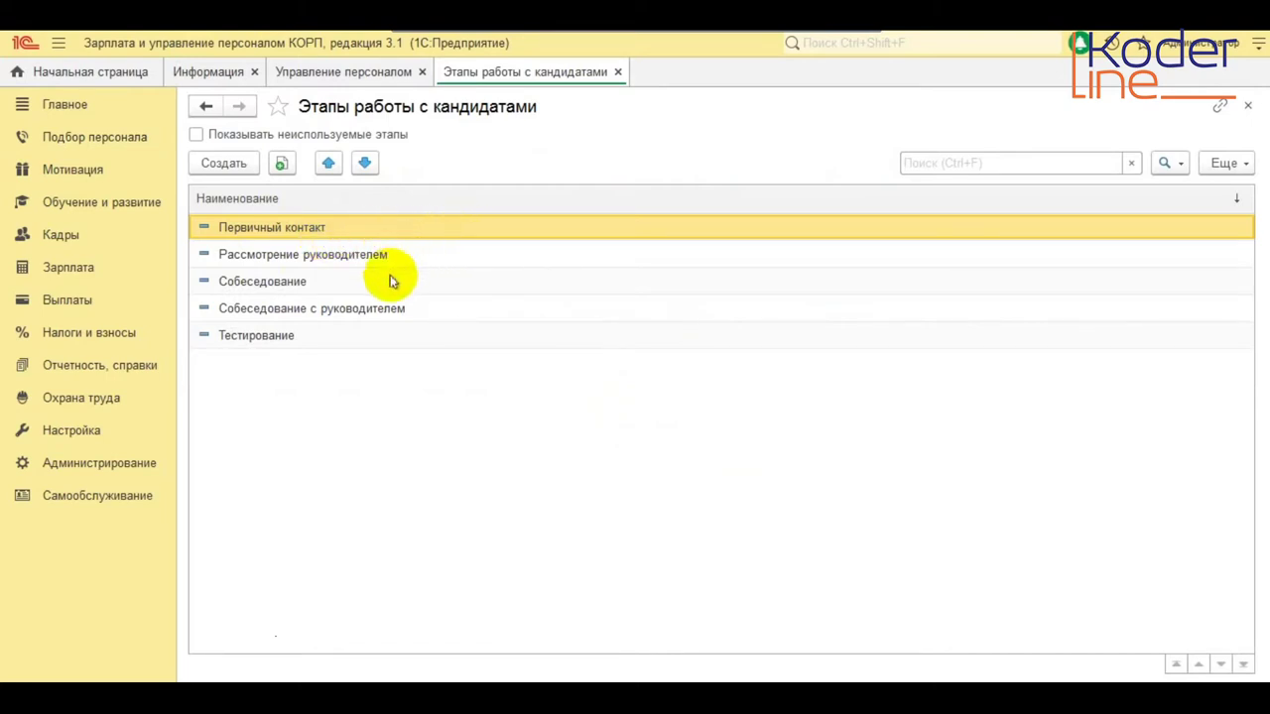
{"action": "left_click", "coordinate": [346, 289]}
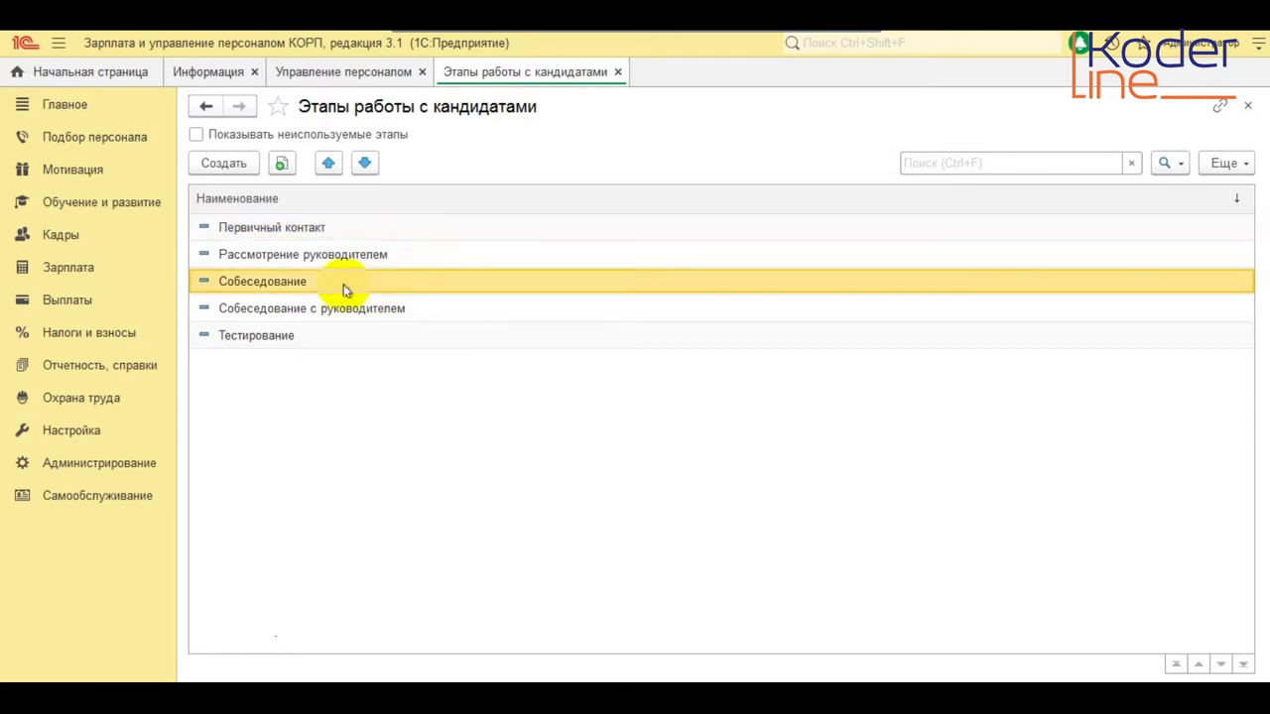
{"action": "left_click", "coordinate": [296, 335]}
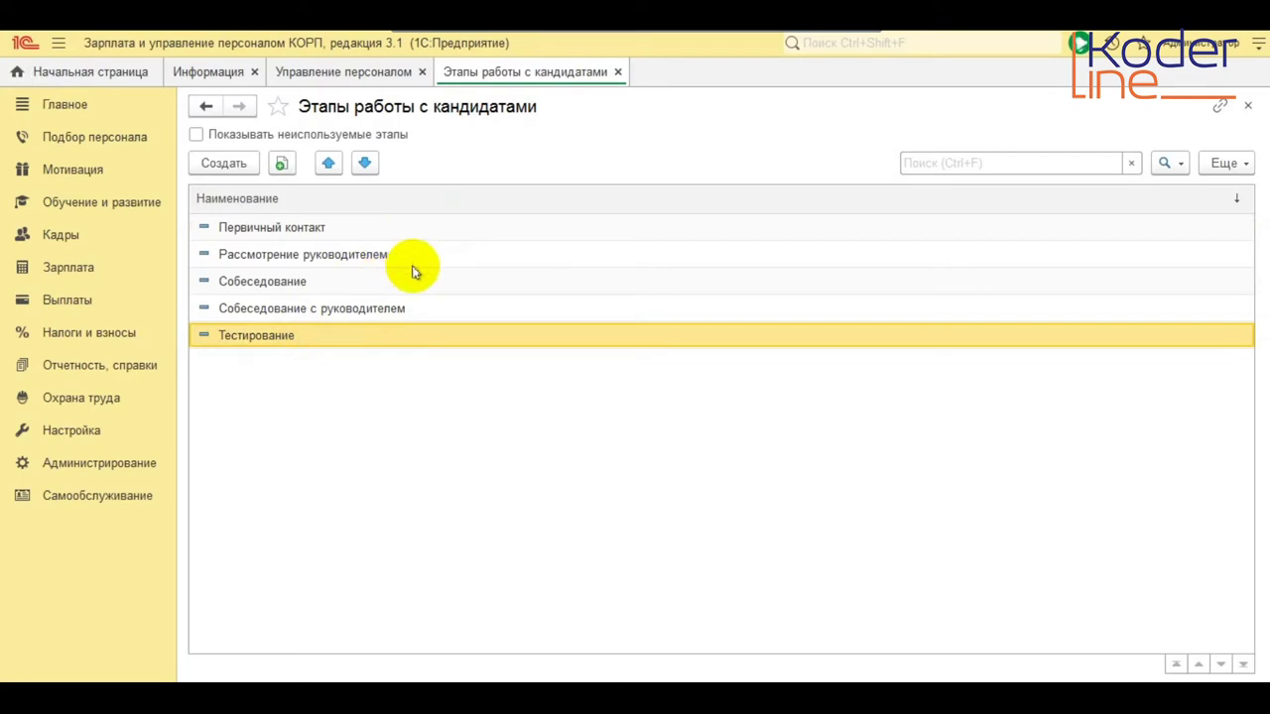
{"action": "left_click", "coordinate": [1248, 106]}
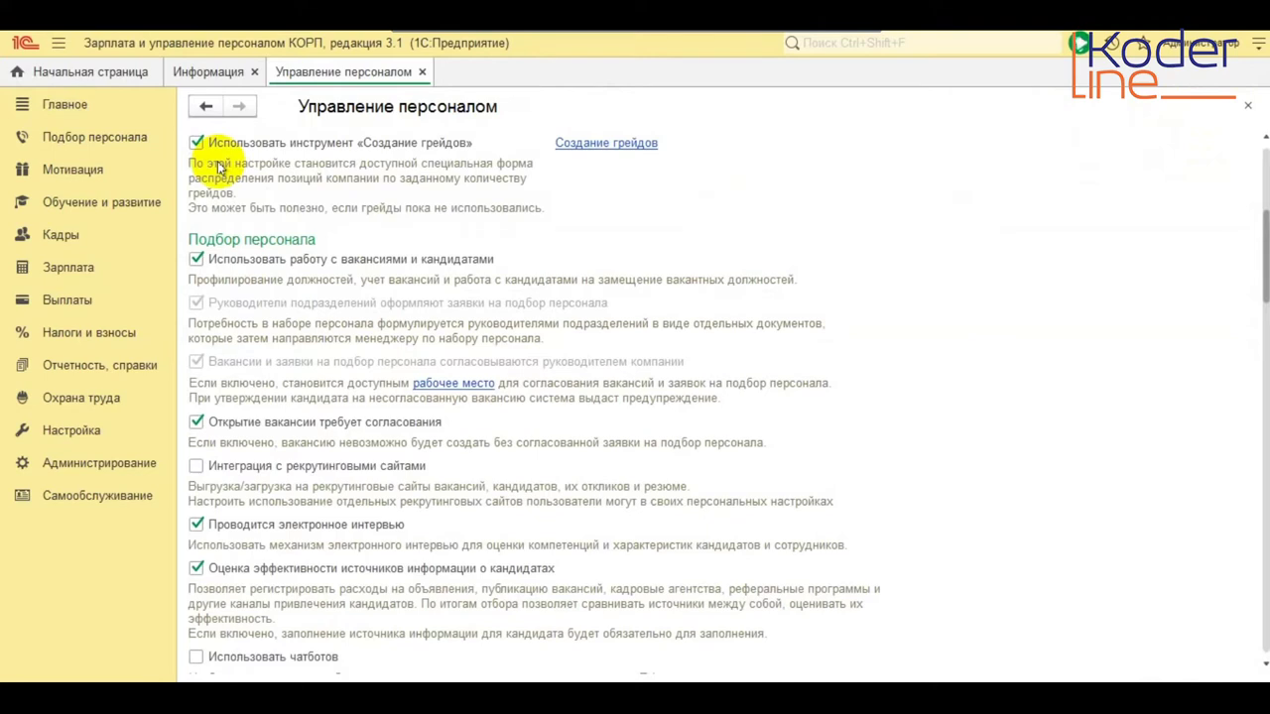
Step: Open the Инженер /Основное производство/ profile from Профили должностей and examine its functions, characteristic requirements and vacancy publication data
{"action": "left_click", "coordinate": [96, 138]}
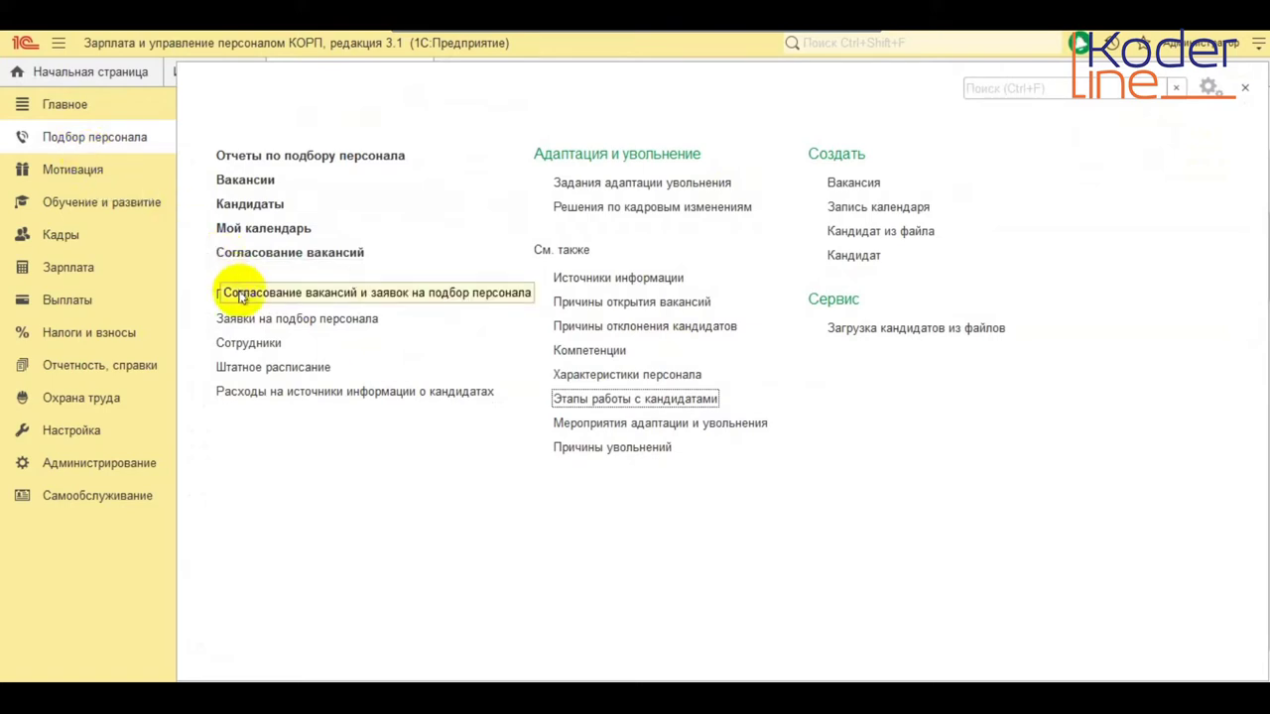
{"action": "left_click", "coordinate": [239, 300]}
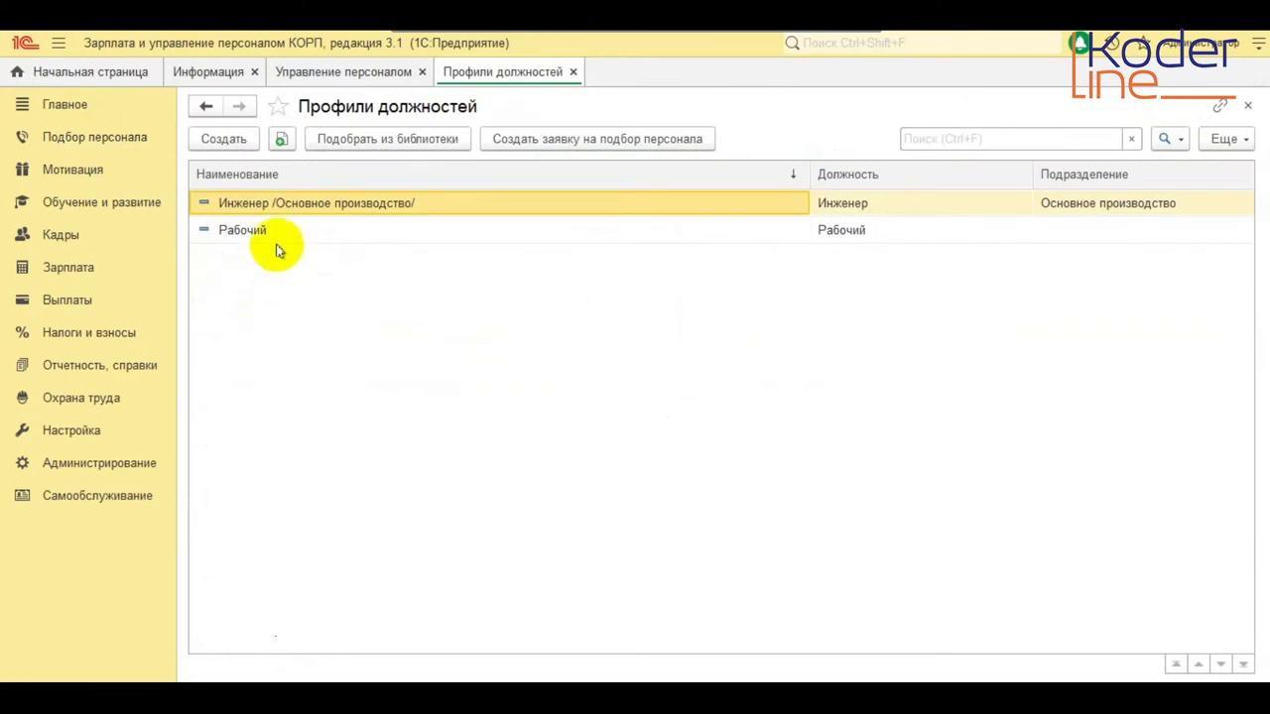
{"action": "double_click", "coordinate": [317, 208]}
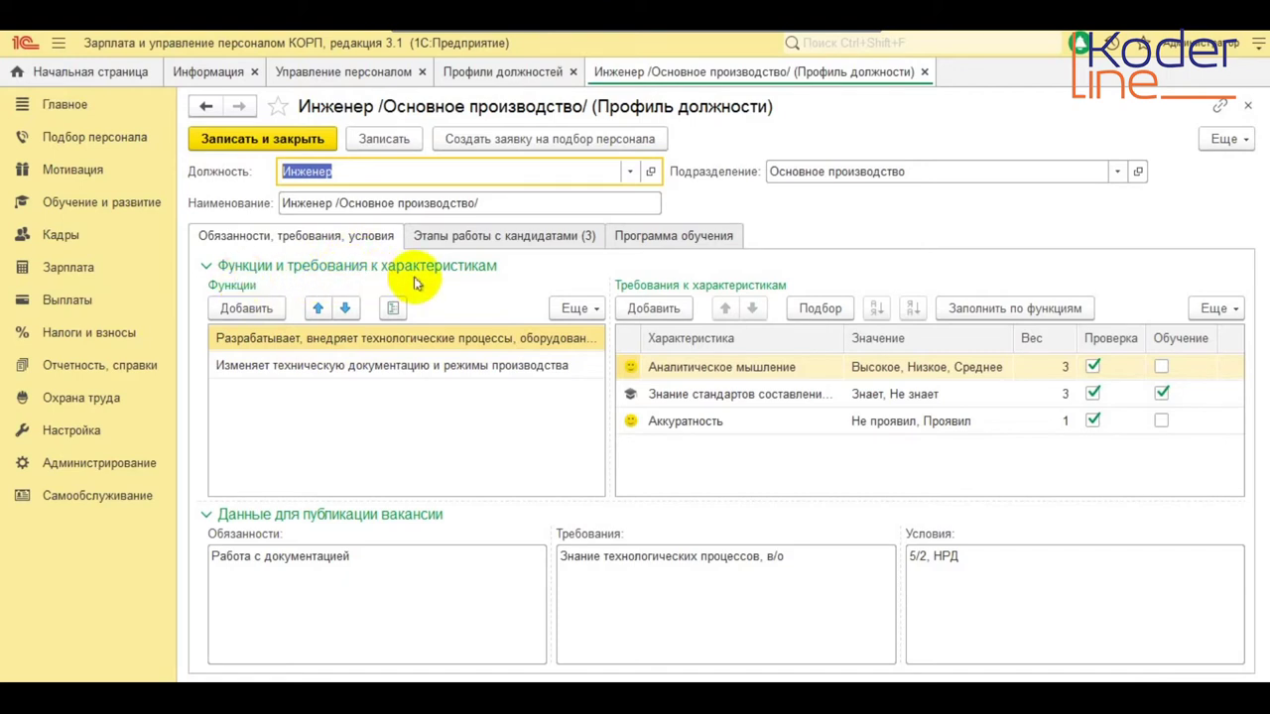
{"action": "left_click", "coordinate": [374, 342]}
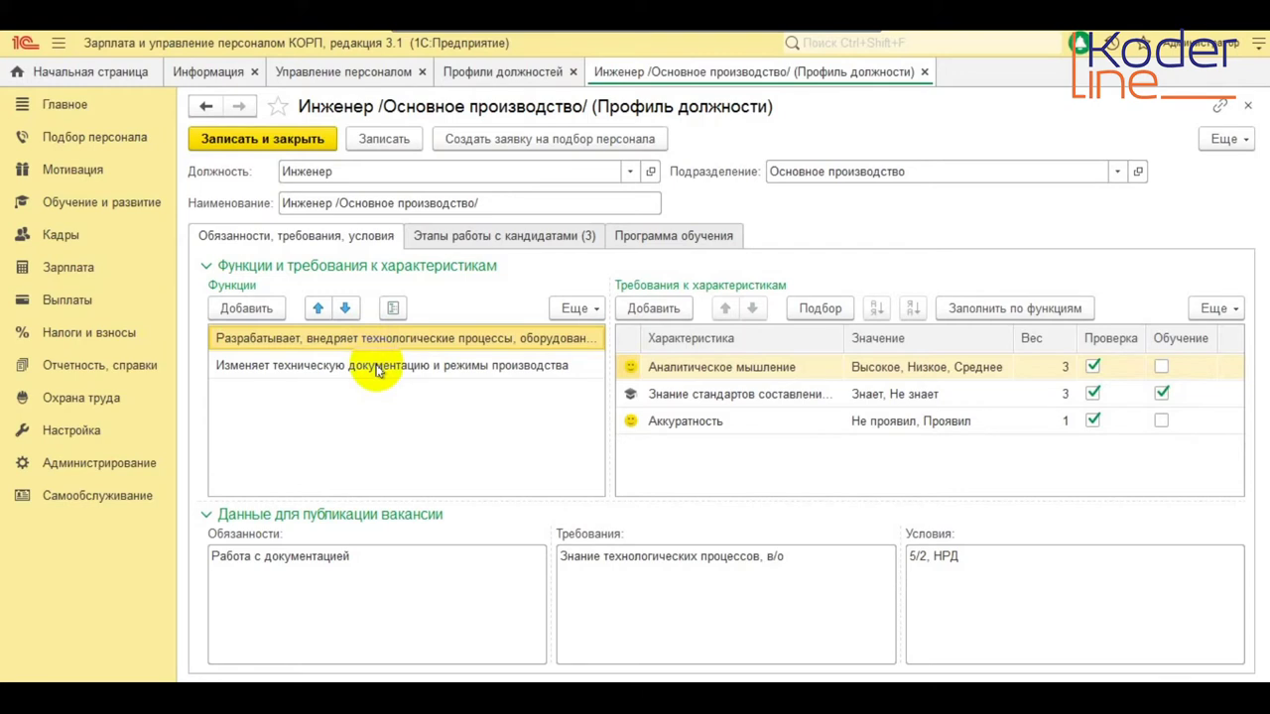
{"action": "left_click", "coordinate": [377, 369]}
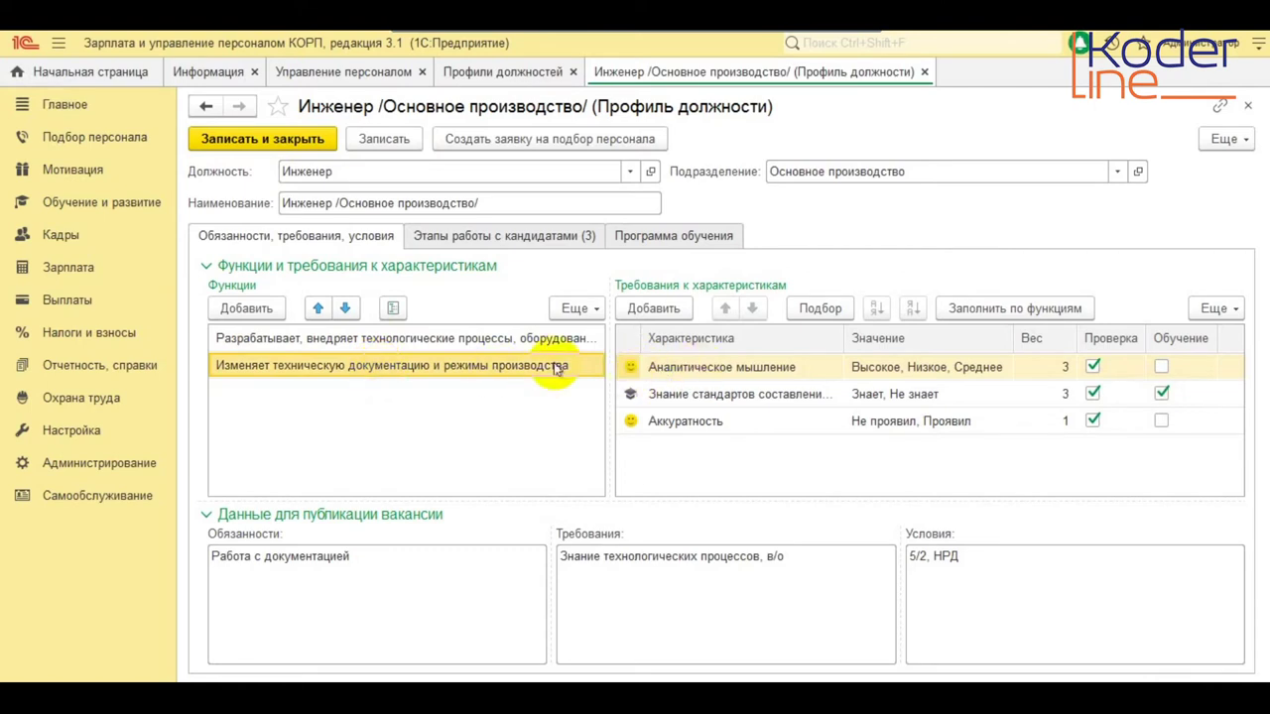
{"action": "left_click", "coordinate": [518, 341]}
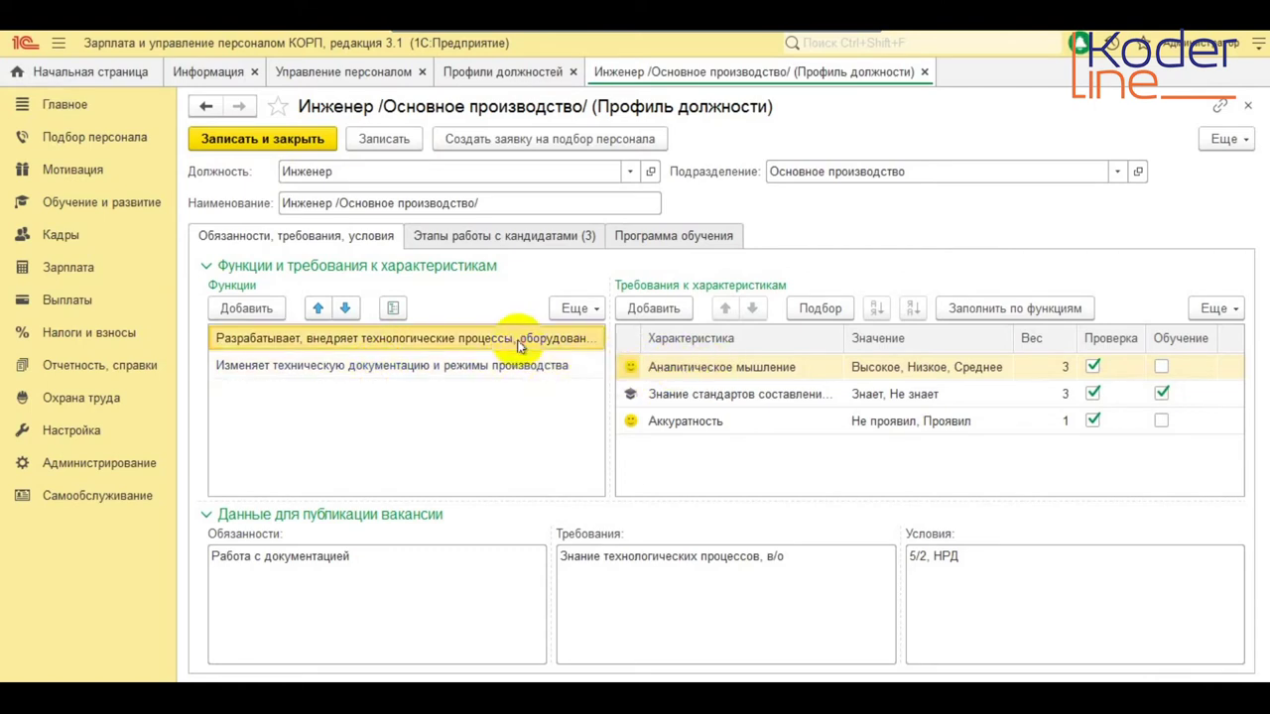
{"action": "left_click", "coordinate": [519, 367]}
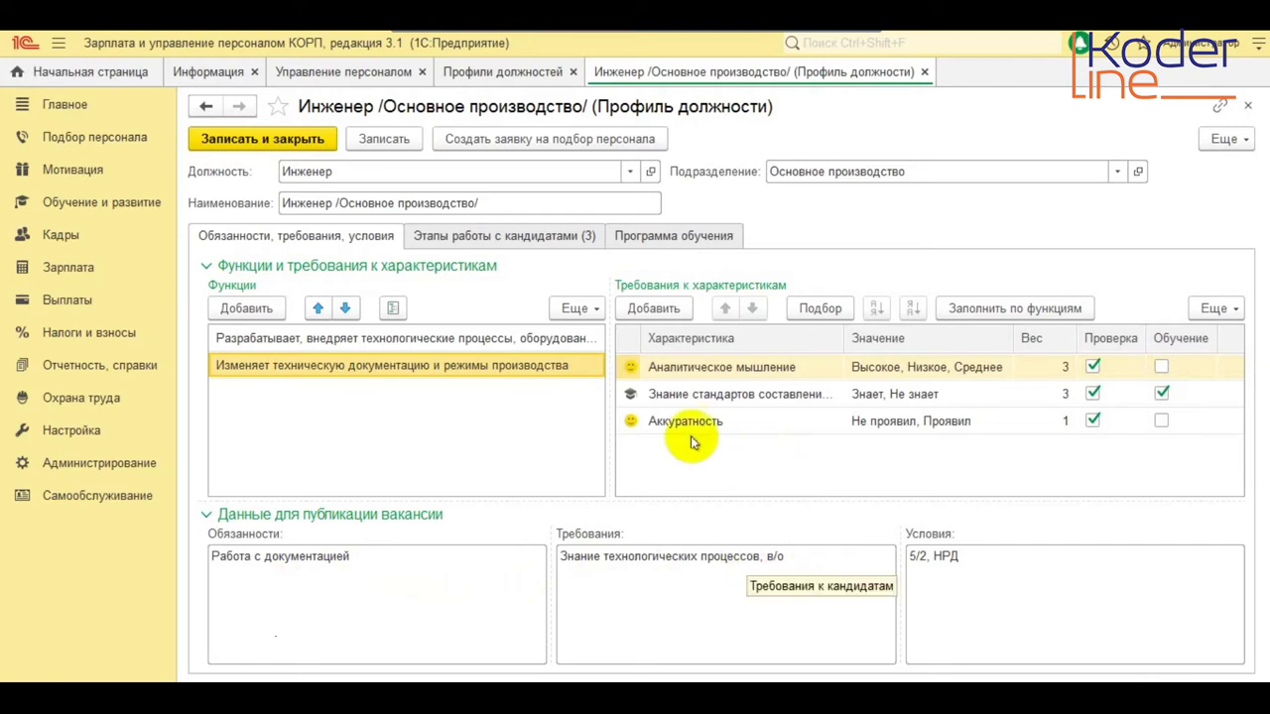
Step: Examine the candidate work stages set in the Инженер profile, from Первичный контакт to Рассмотрение руководителем
{"action": "left_click", "coordinate": [488, 243]}
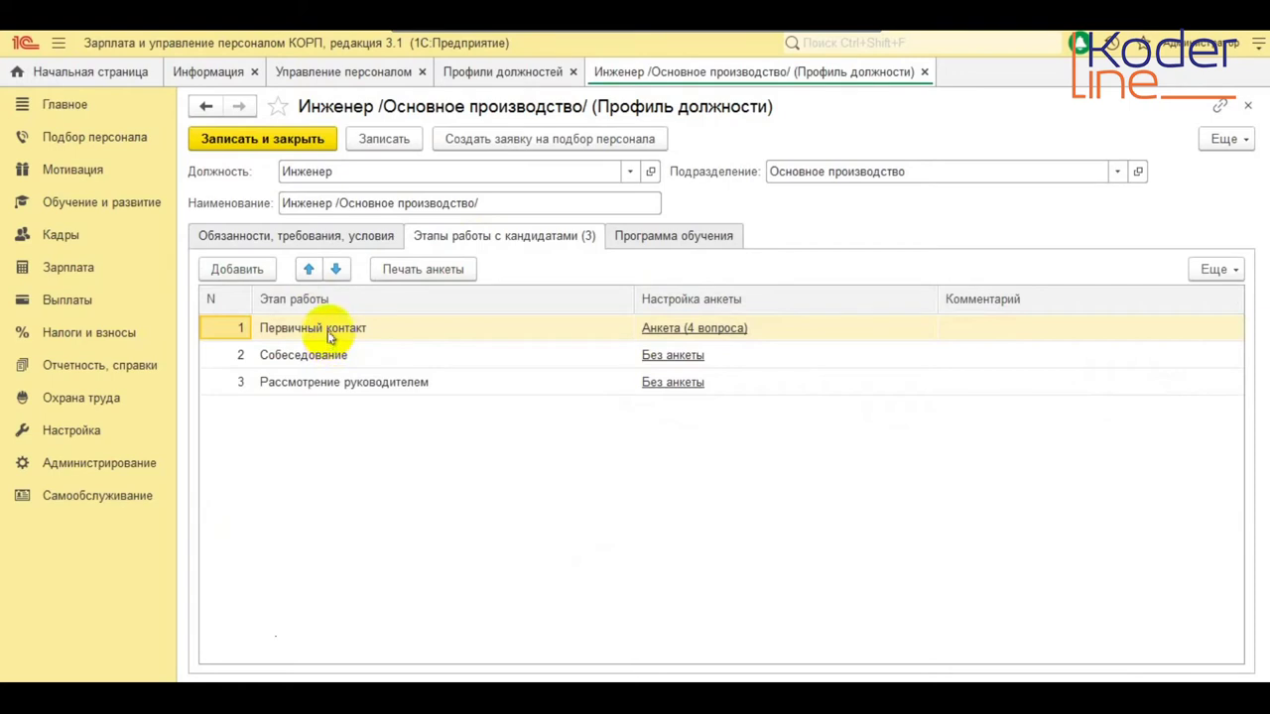
{"action": "left_click", "coordinate": [303, 354]}
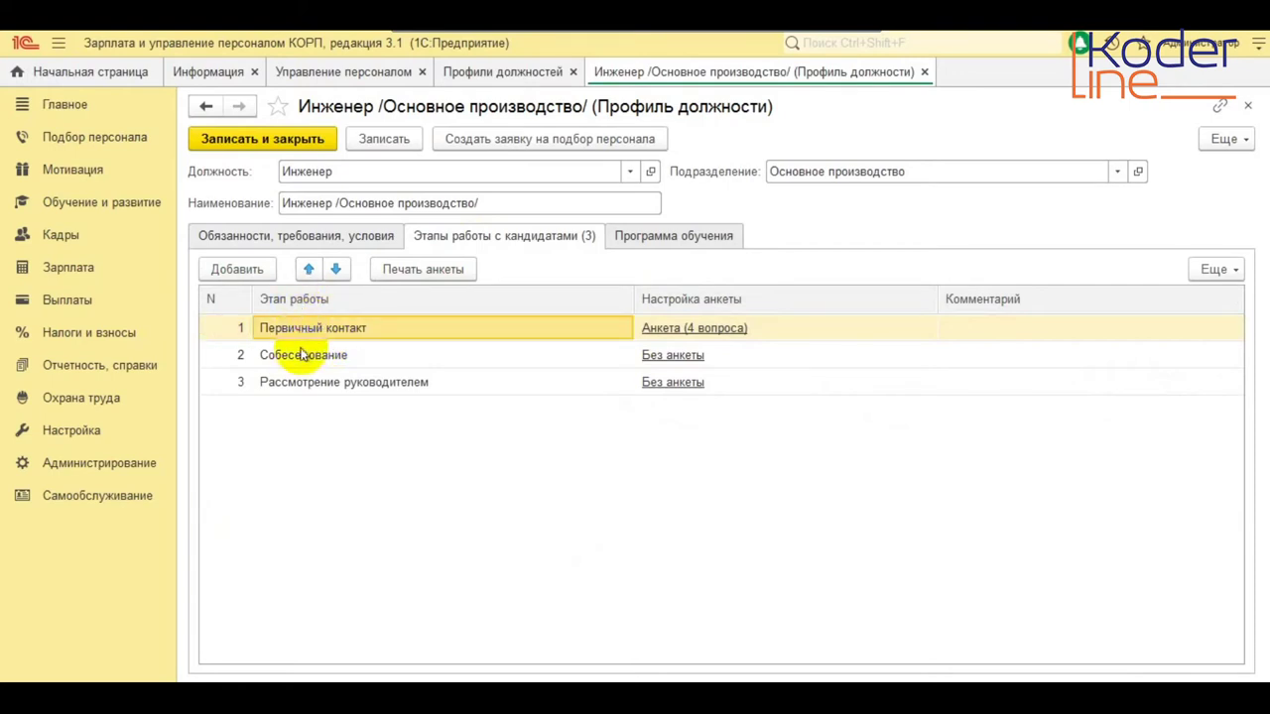
{"action": "left_click", "coordinate": [303, 382]}
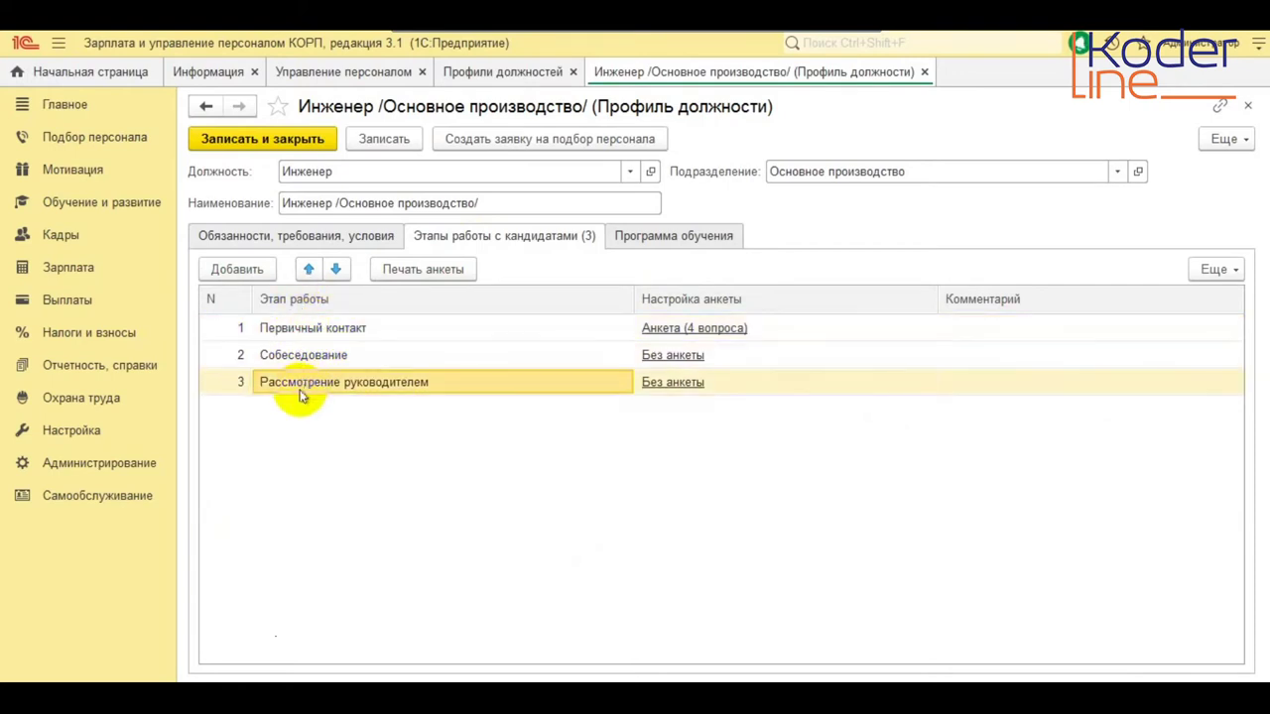
Step: Browse the stages available for adding to the Инженер profile and close the selection list without choosing one
{"action": "left_click", "coordinate": [236, 269]}
{"action": "left_click", "coordinate": [510, 241]}
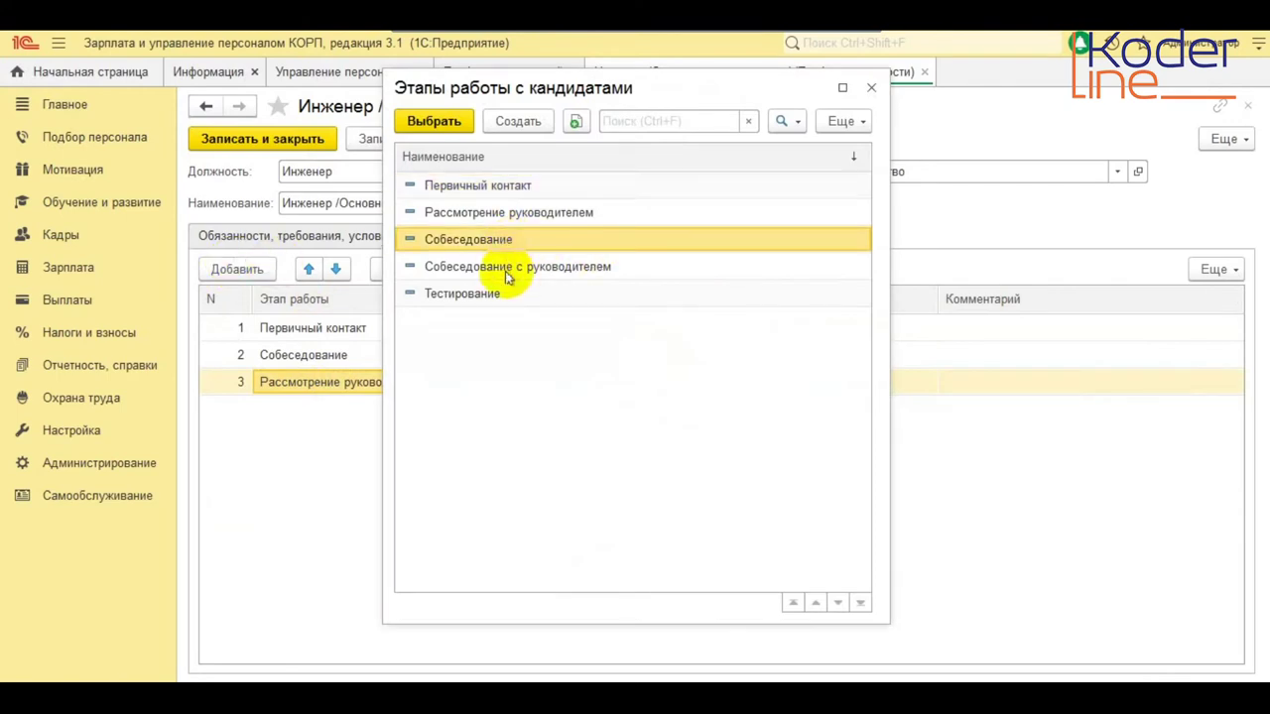
{"action": "left_click", "coordinate": [510, 268]}
{"action": "left_click", "coordinate": [472, 298]}
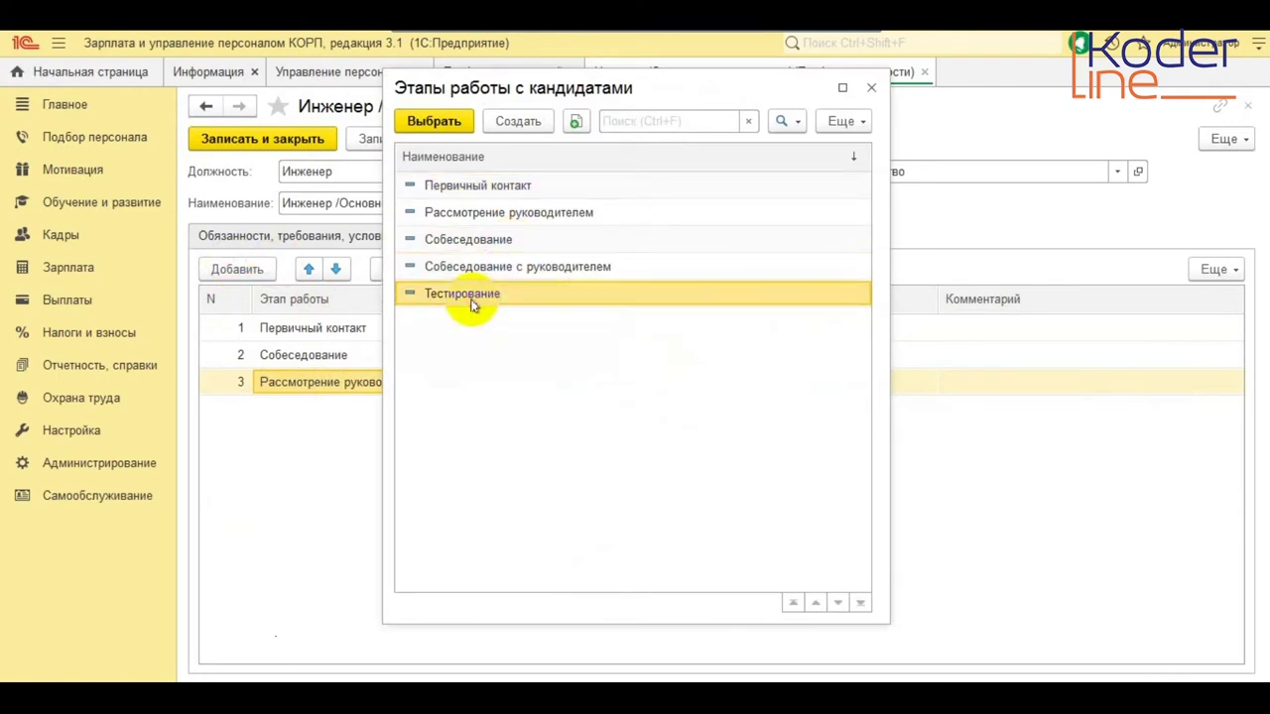
{"action": "left_click", "coordinate": [871, 90]}
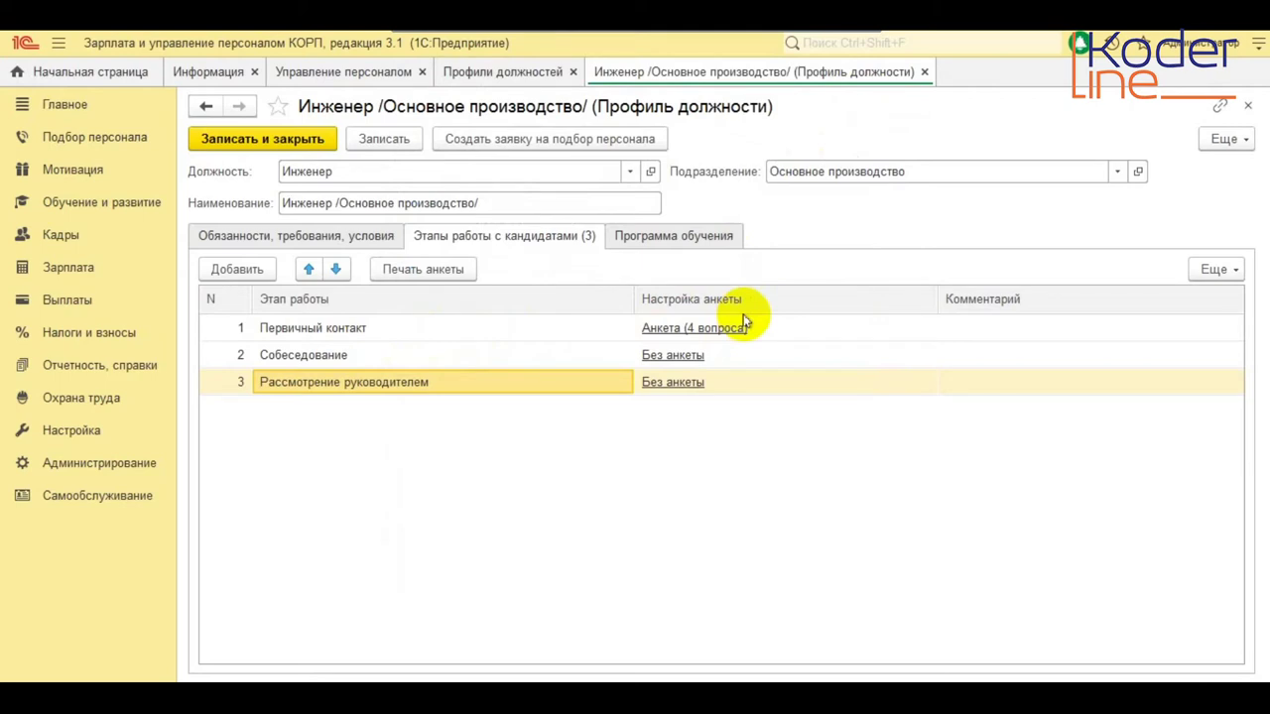
Step: Examine the interview questionnaire settings for the Первичный контакт stage, then close them and the Инженер profile
{"action": "left_click", "coordinate": [715, 329]}
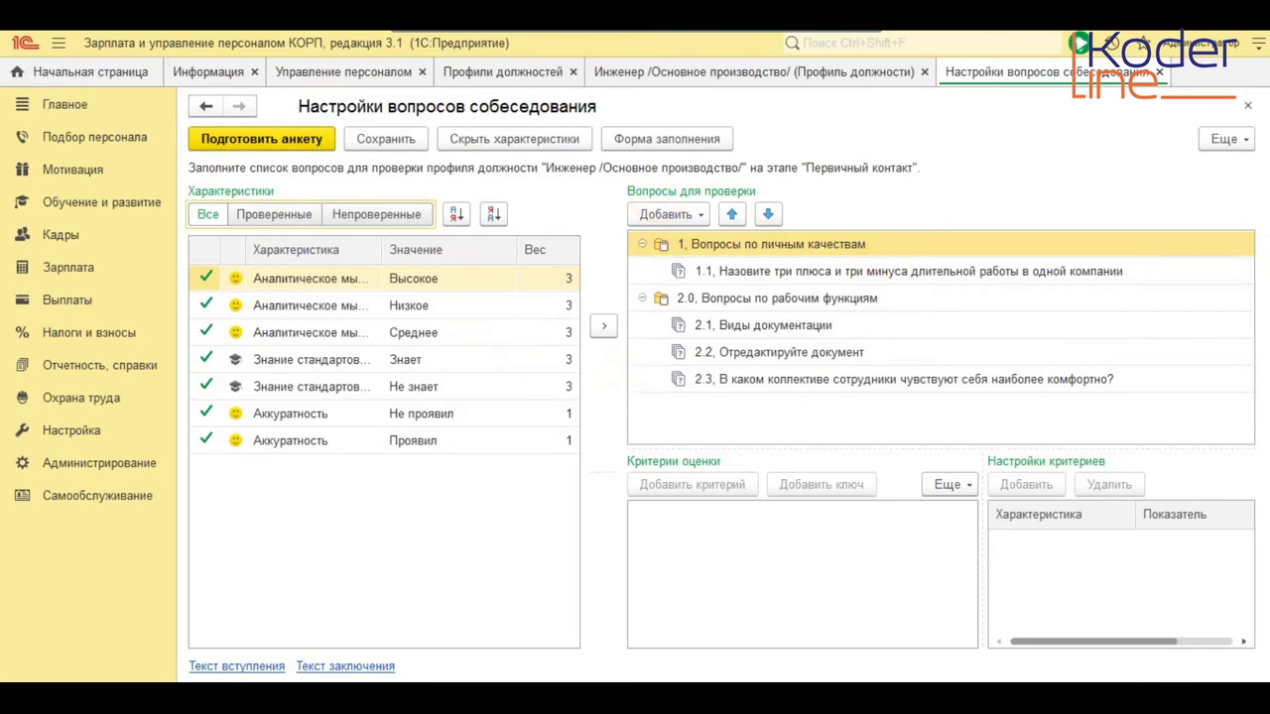
{"action": "left_click", "coordinate": [1247, 105]}
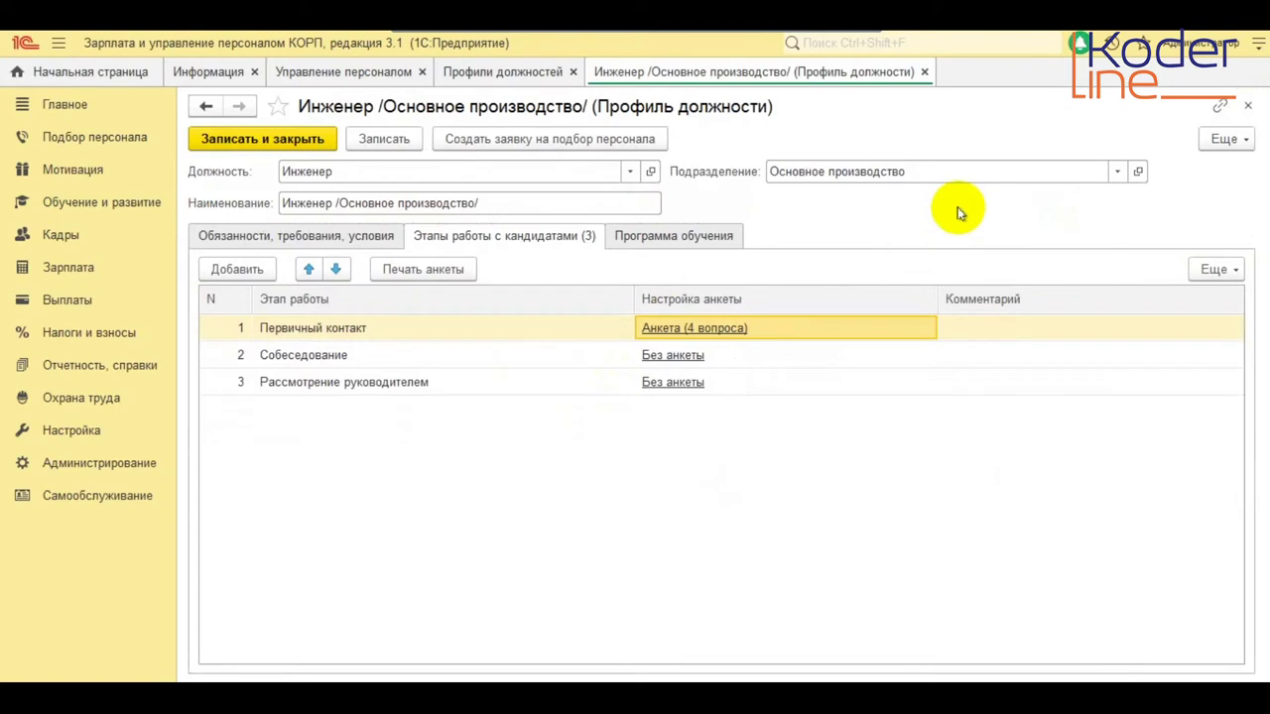
{"action": "left_click", "coordinate": [1247, 106]}
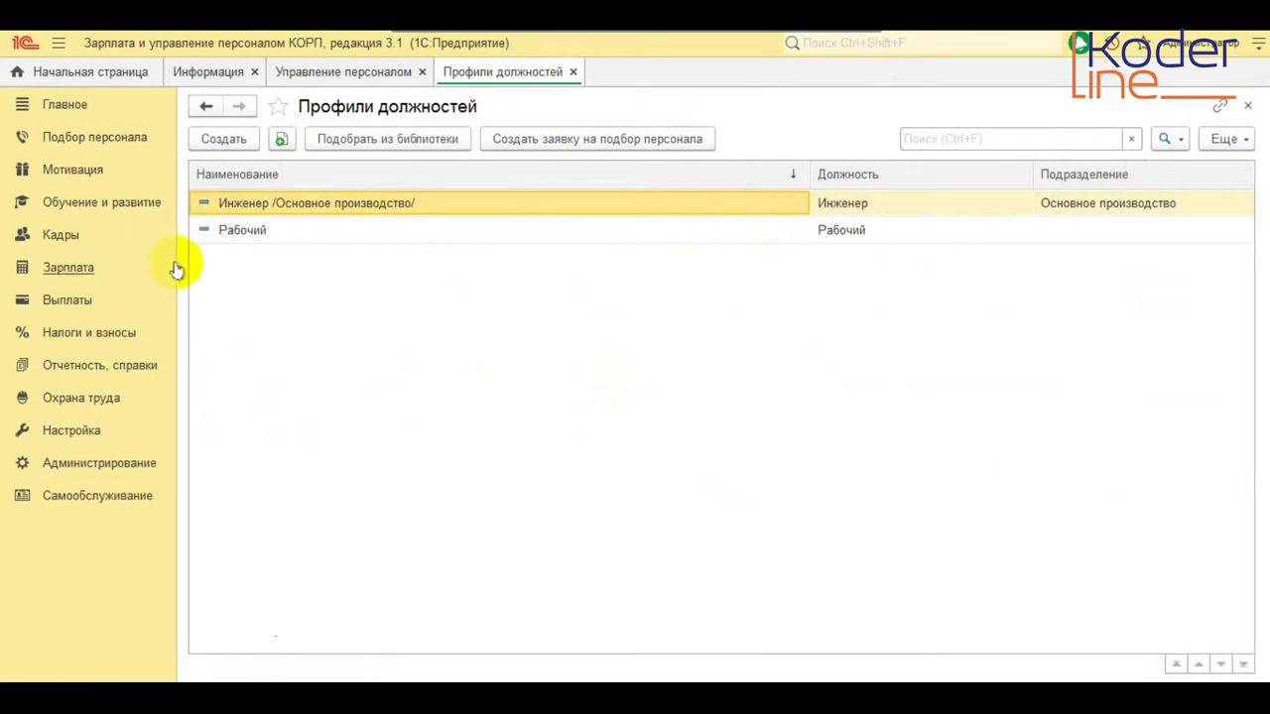
Step: Open the Кандидаты list in Подбор персонала and the card of the candidate for Инженер /Основное производство/ на линию 1
{"action": "left_click", "coordinate": [83, 139]}
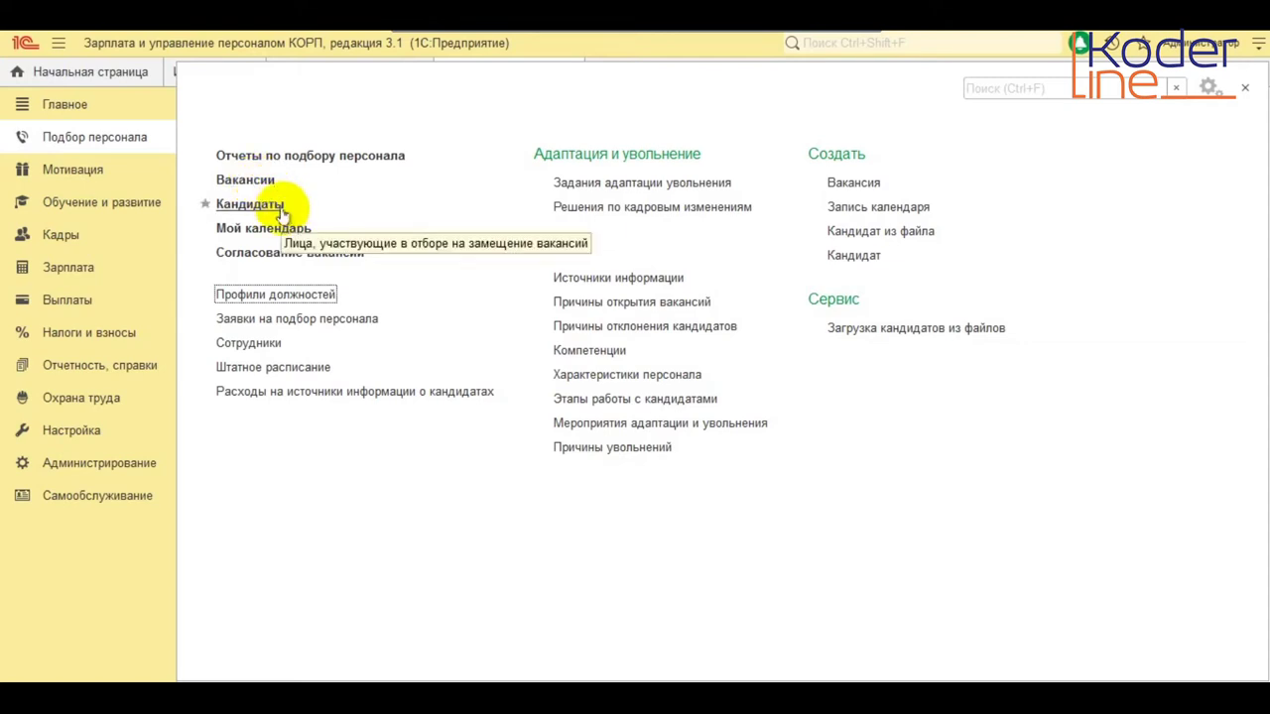
{"action": "left_click", "coordinate": [275, 205]}
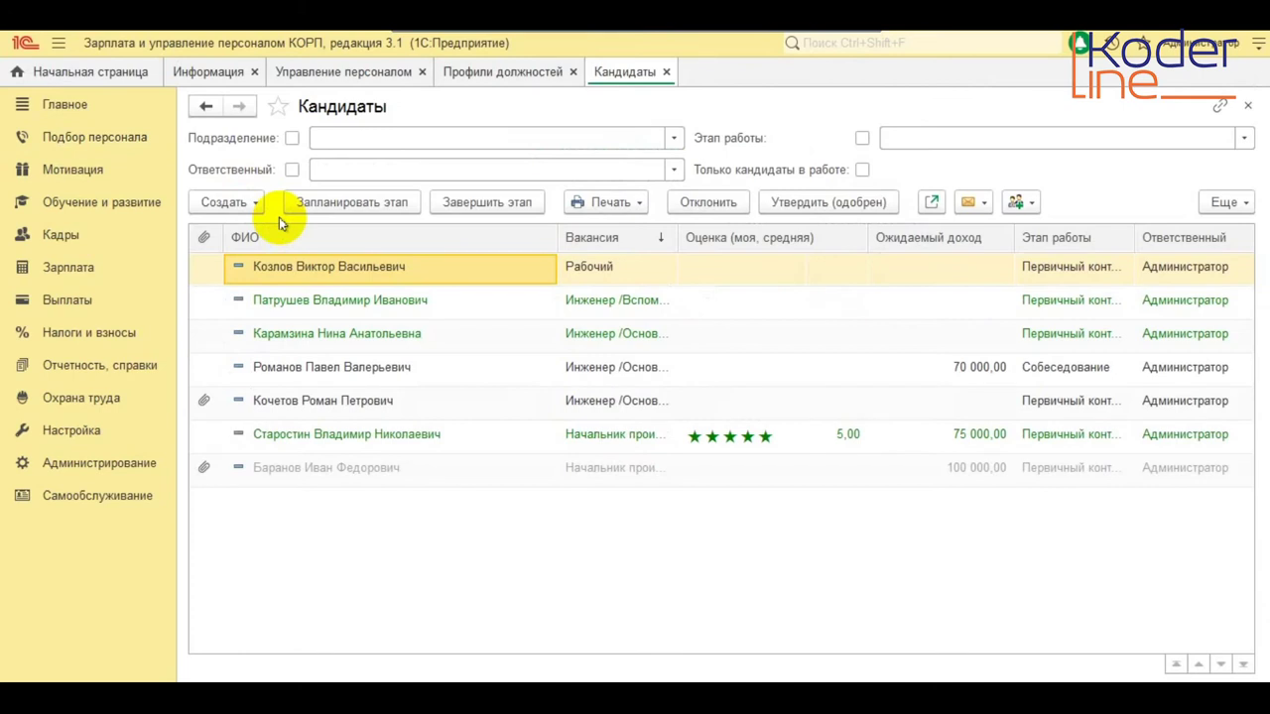
{"action": "left_click", "coordinate": [365, 336]}
{"action": "double_click", "coordinate": [365, 337]}
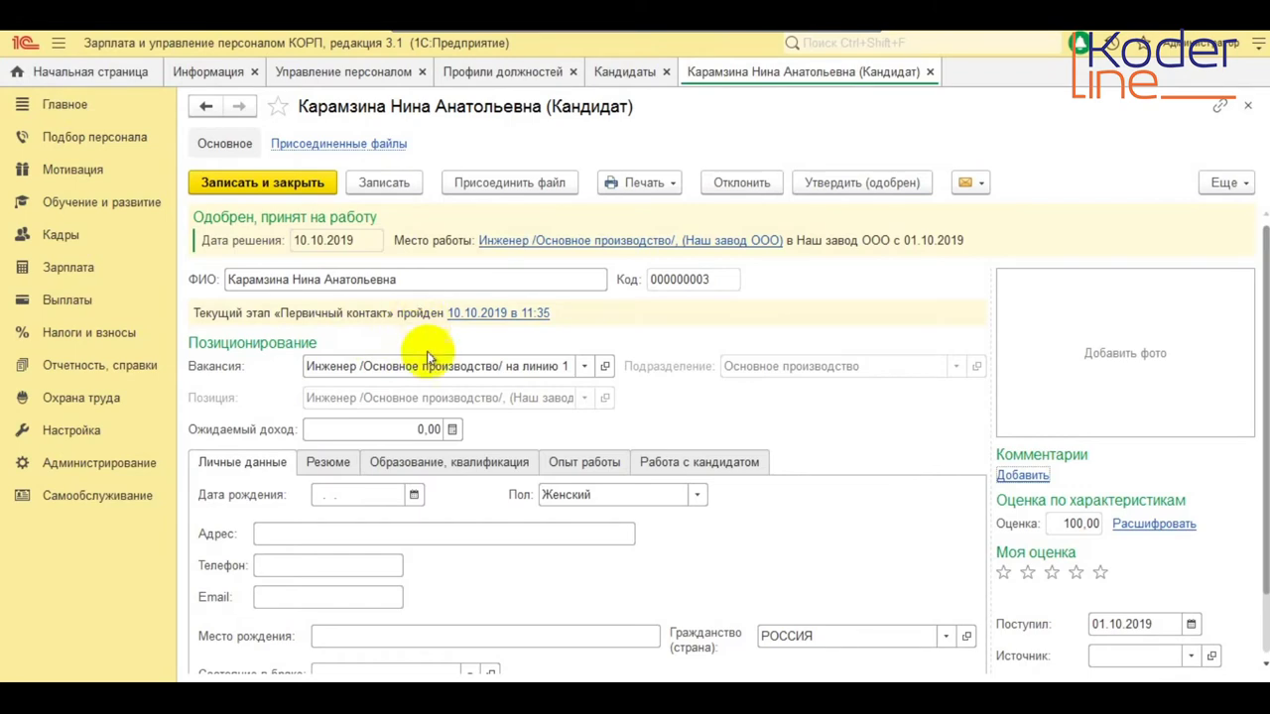
Step: Examine the candidate's personal data, resume and work experience sections
{"action": "scroll", "coordinate": [394, 516], "scroll_direction": "down", "scroll_amount": 1}
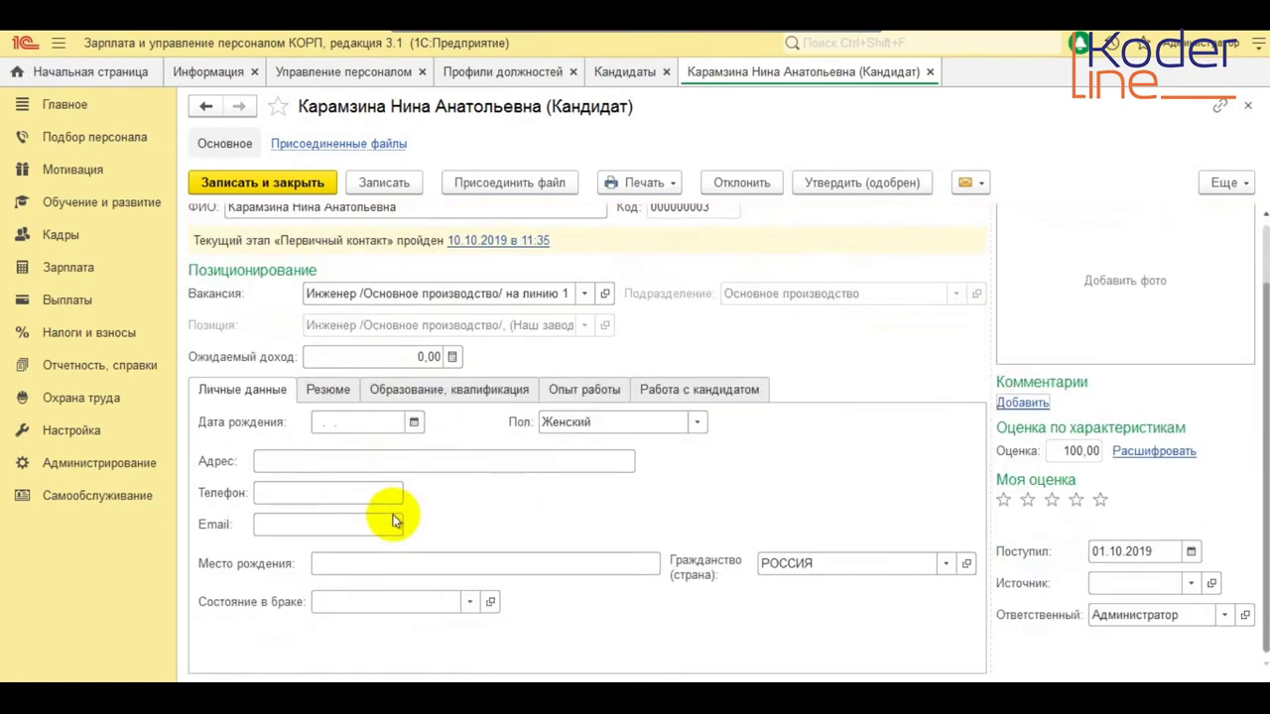
{"action": "left_click", "coordinate": [328, 392]}
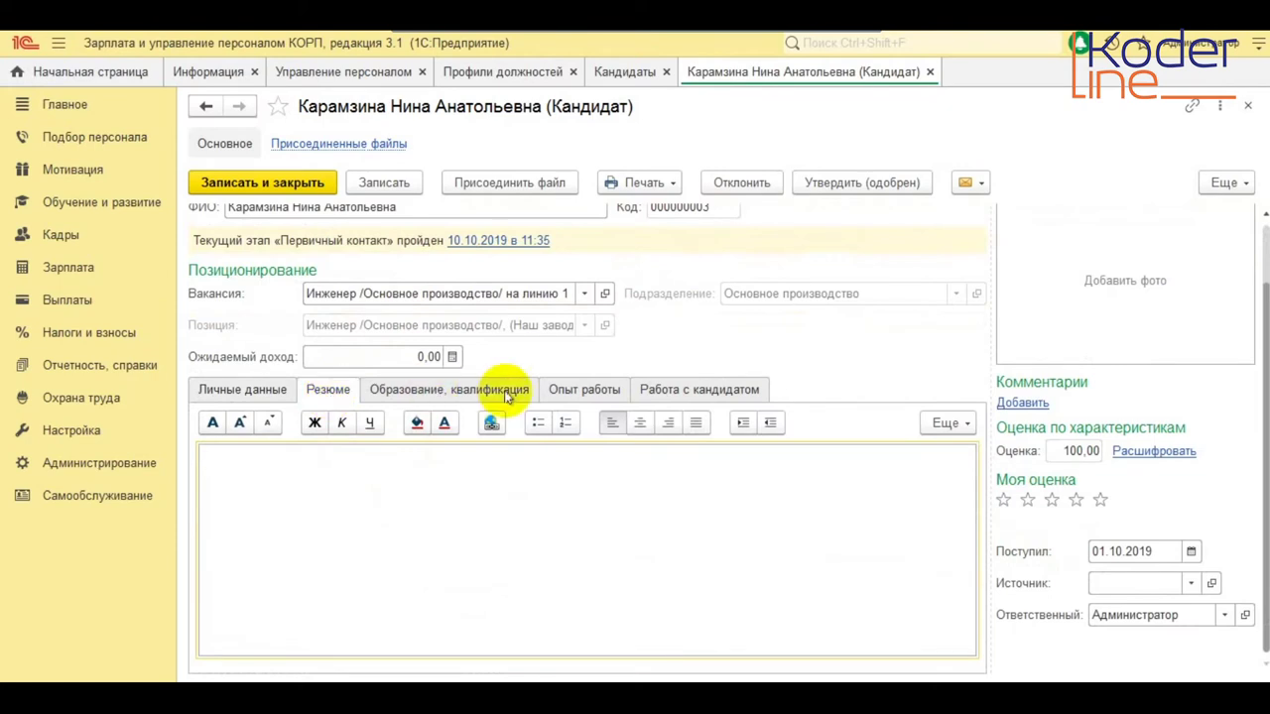
{"action": "left_click", "coordinate": [585, 394]}
{"action": "scroll", "coordinate": [447, 414], "scroll_direction": "up", "scroll_amount": 2}
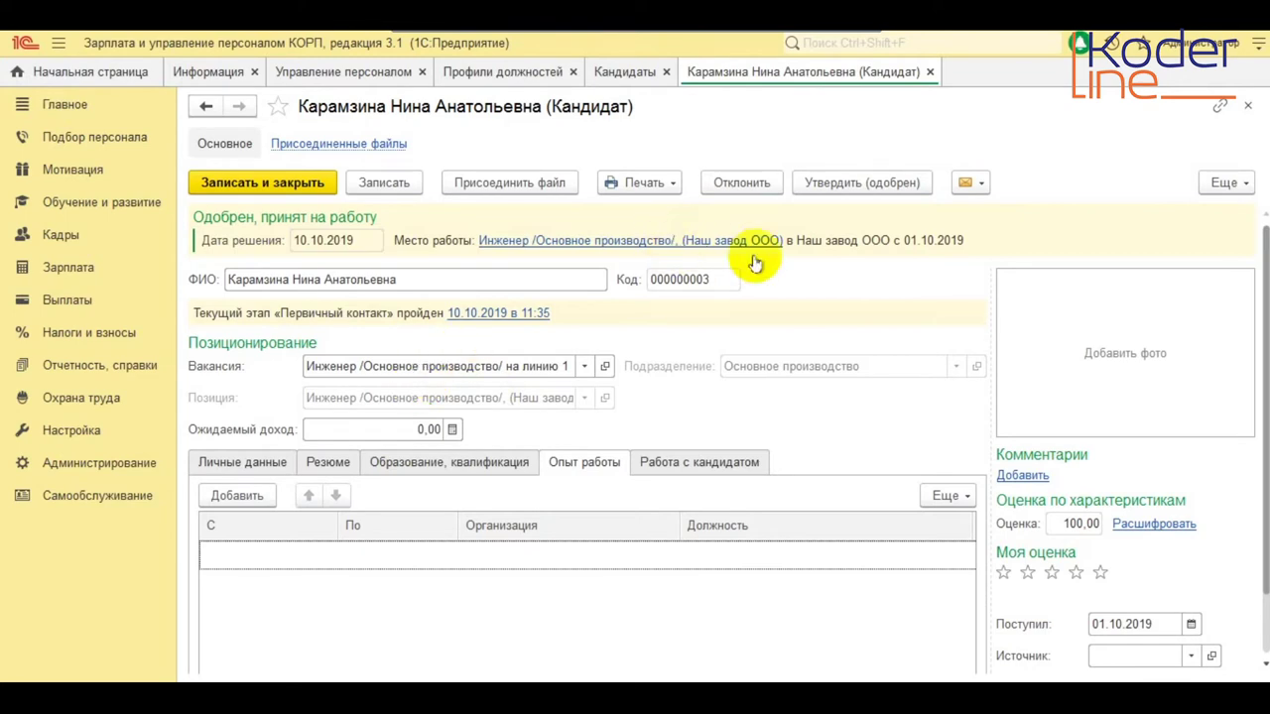
Step: Examine the work stages recorded for this candidate, then close the card and the Кандидаты list
{"action": "left_click", "coordinate": [699, 462]}
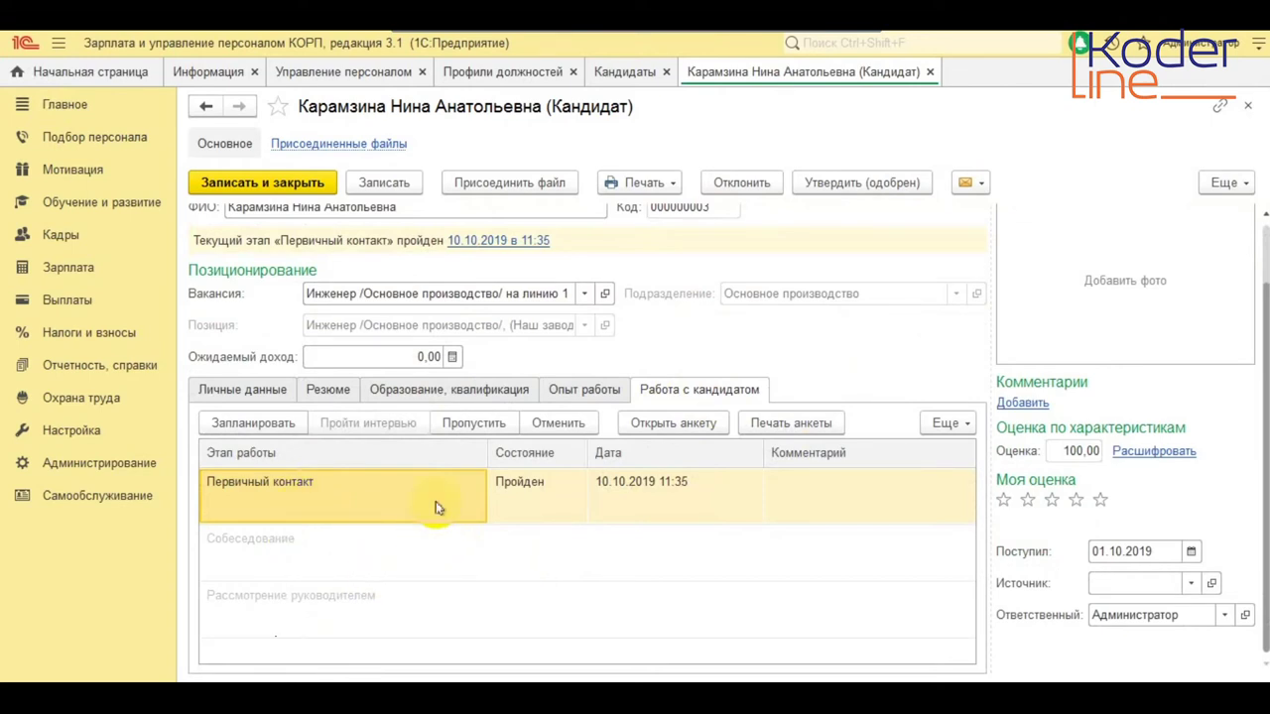
{"action": "left_click", "coordinate": [1247, 106]}
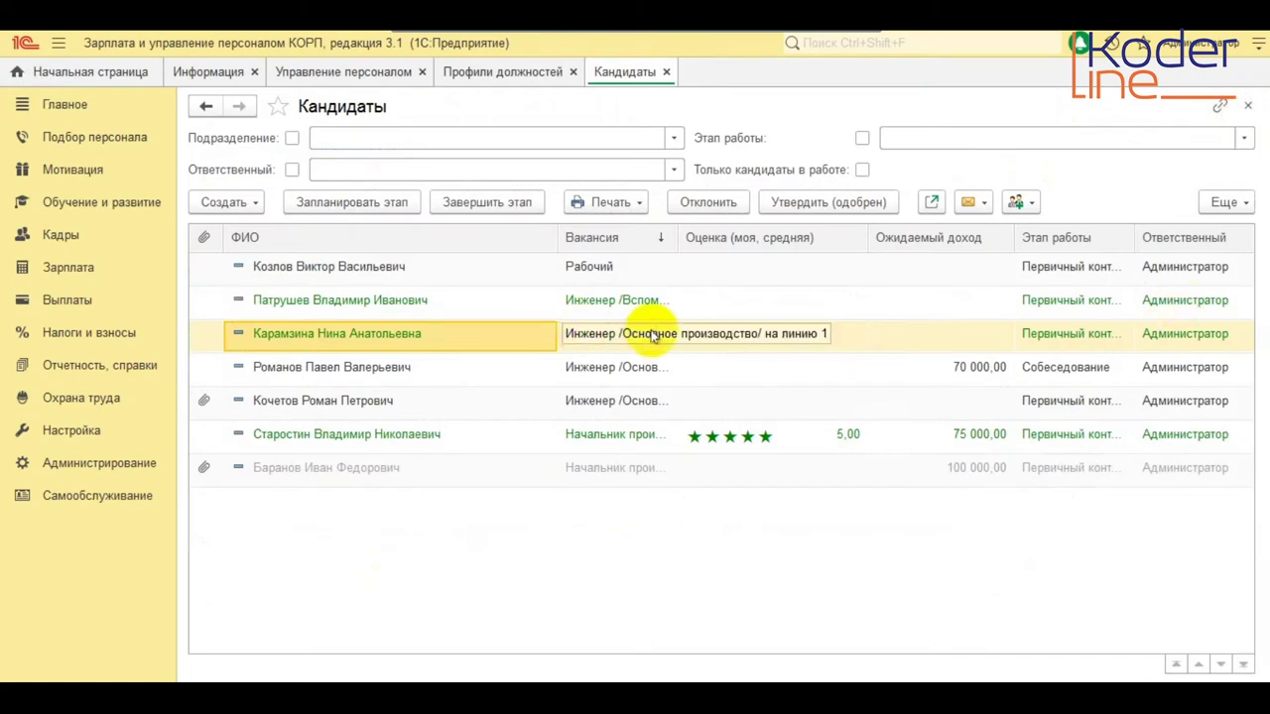
{"action": "left_click", "coordinate": [1248, 105]}
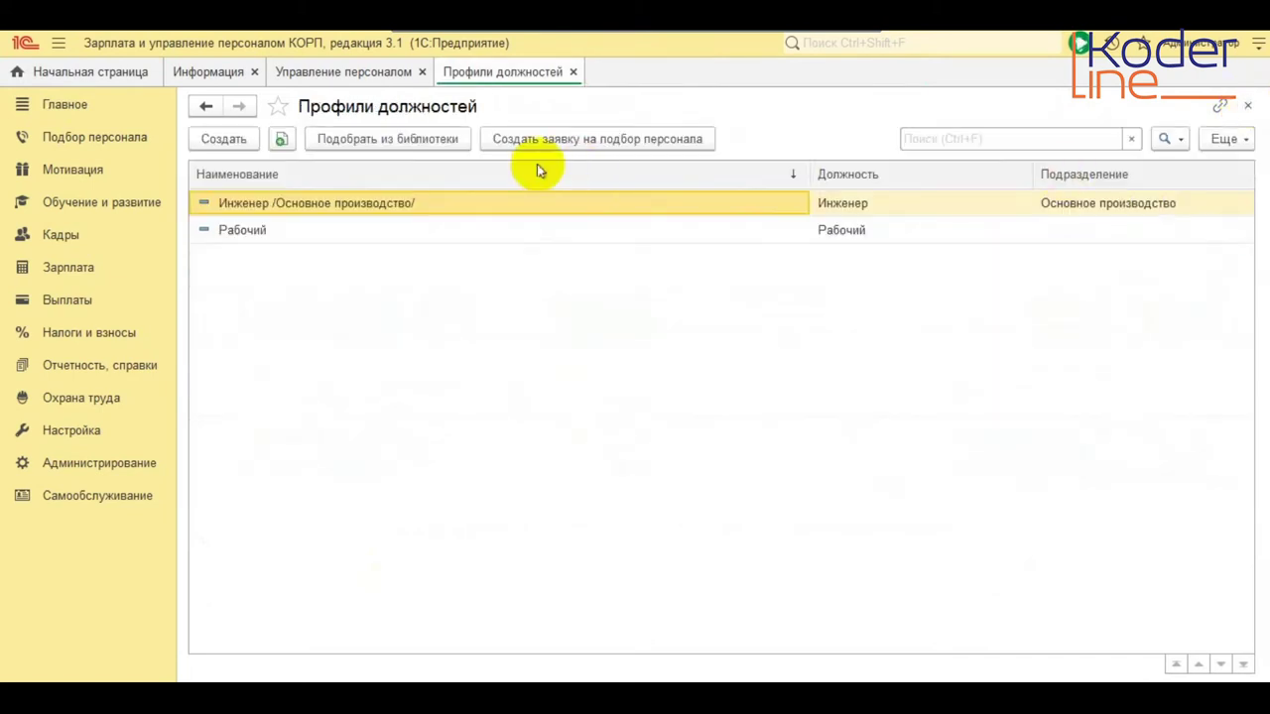
Step: Open the Вакансии list and view the candidate at the Первичный контакт stage for the Рабочий vacancy
{"action": "left_click", "coordinate": [67, 140]}
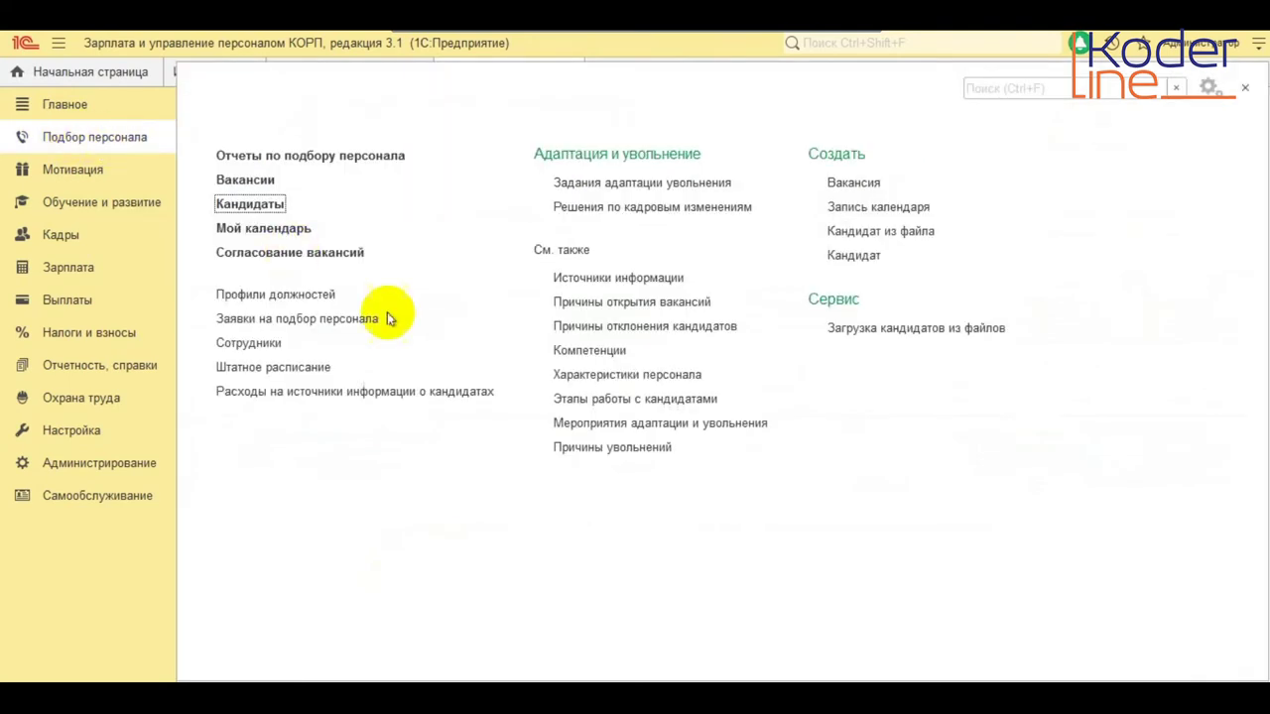
{"action": "left_click", "coordinate": [260, 182]}
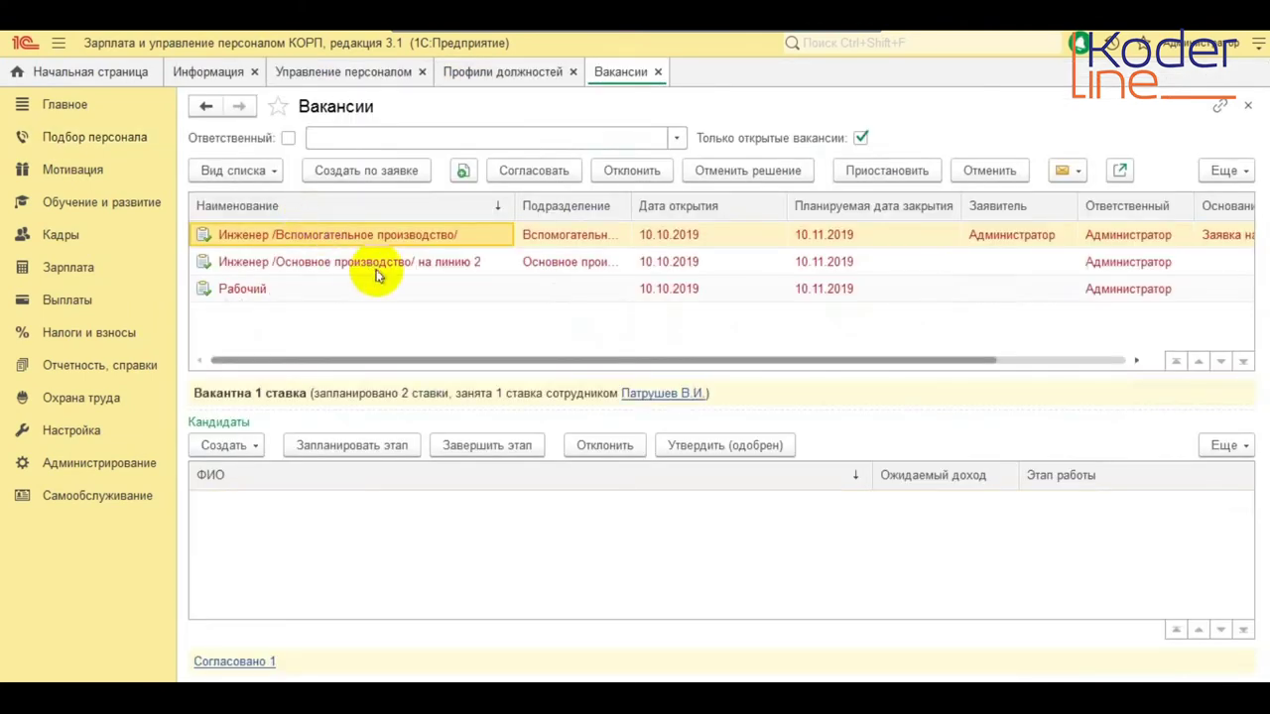
{"action": "left_click", "coordinate": [260, 291]}
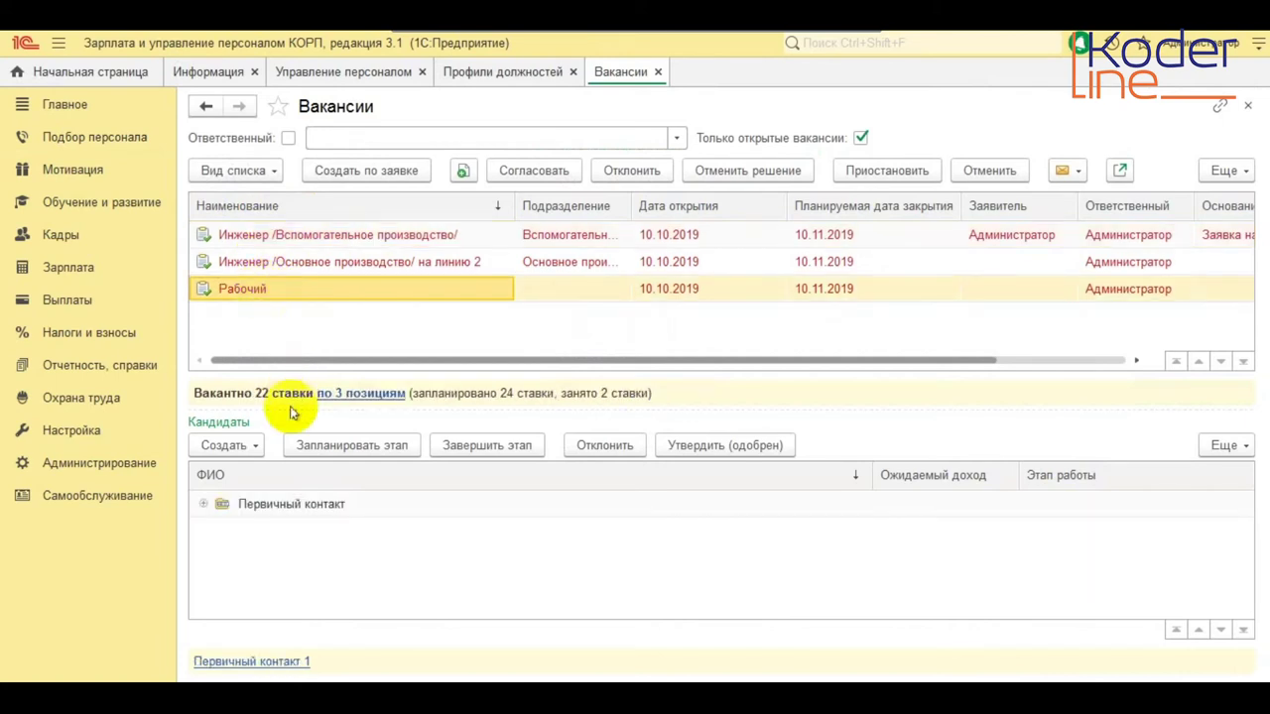
{"action": "left_click", "coordinate": [202, 506]}
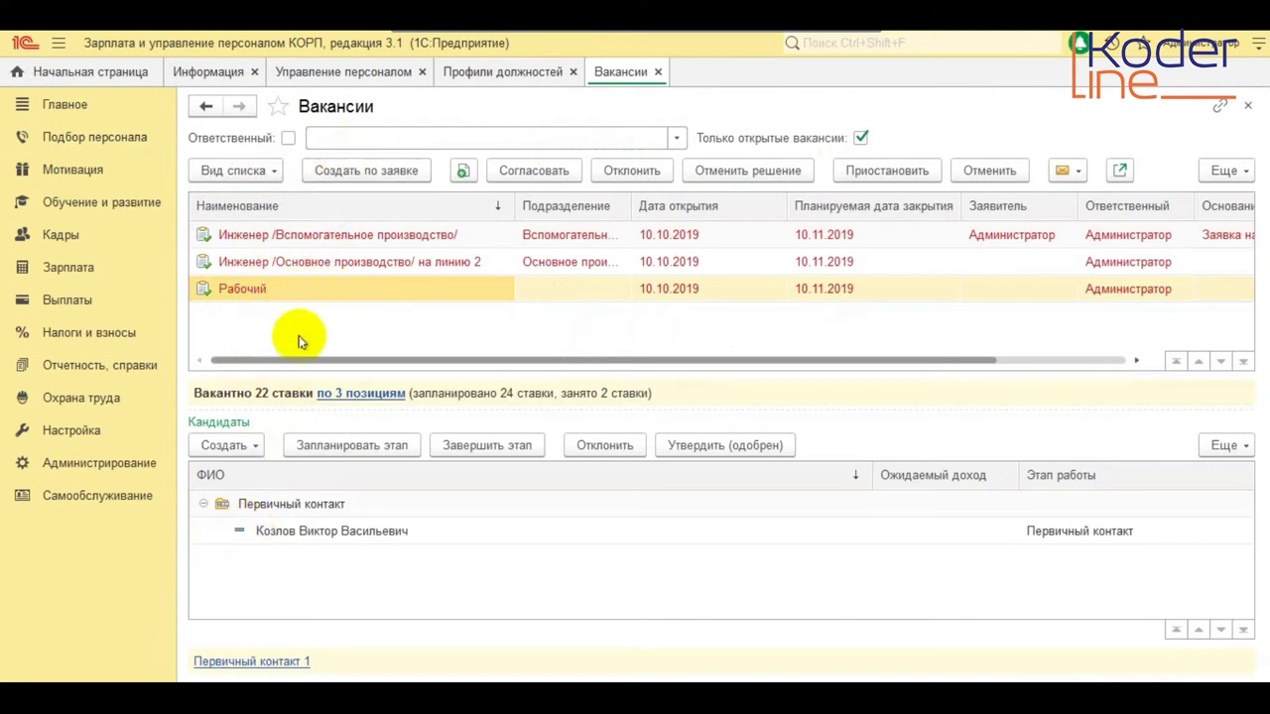
{"action": "left_click", "coordinate": [314, 536]}
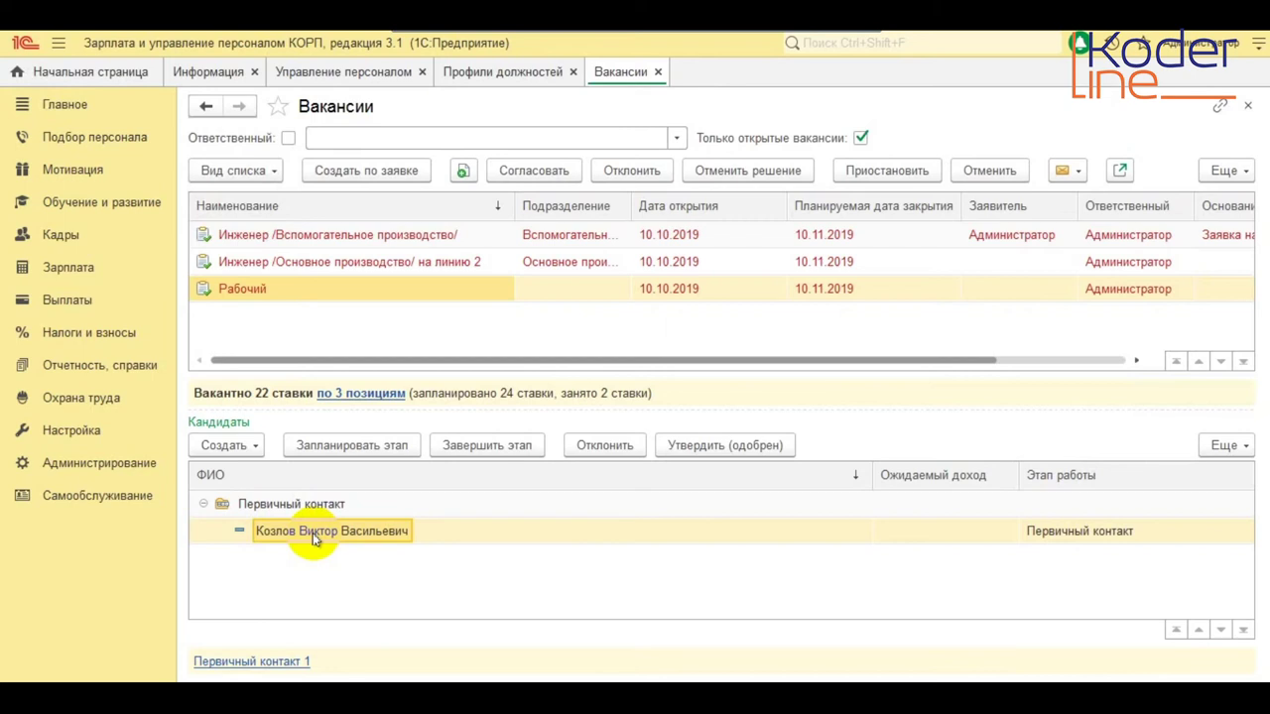
Step: Open the vacancy Инженер /Основное производство/ на линию 2 and examine its list of candidates
{"action": "left_click", "coordinate": [417, 265]}
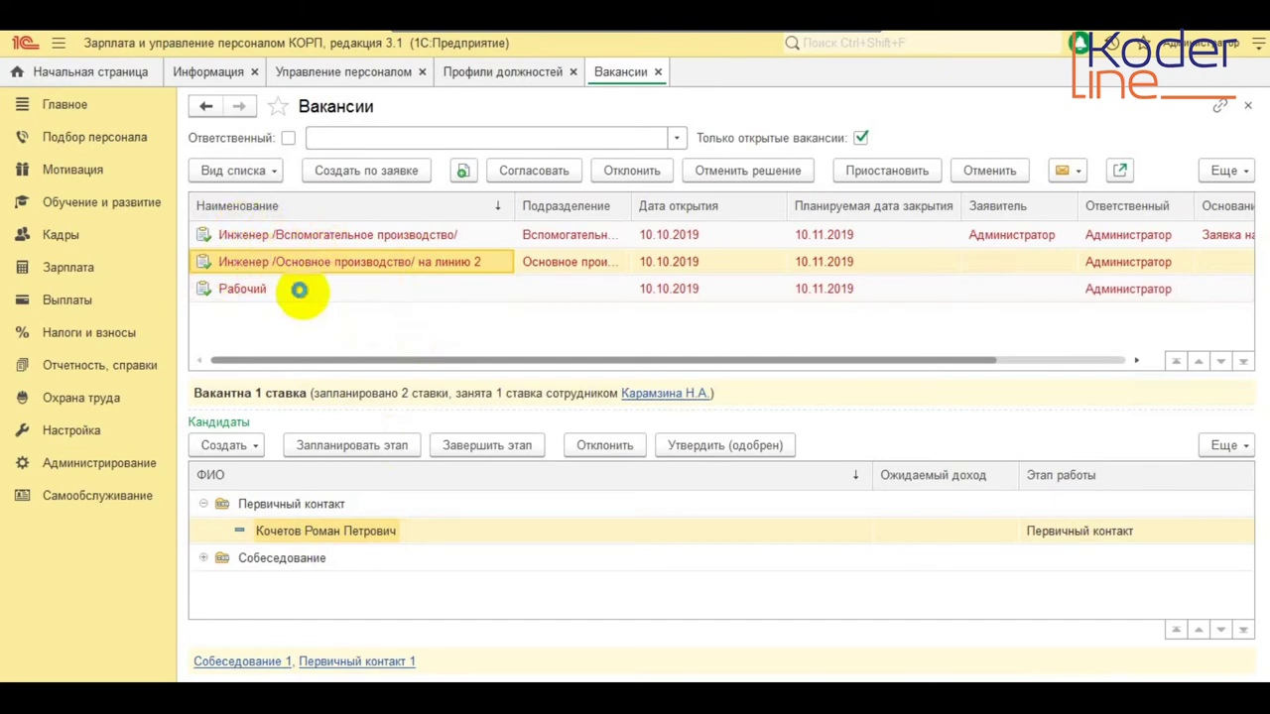
{"action": "key", "text": "Return"}
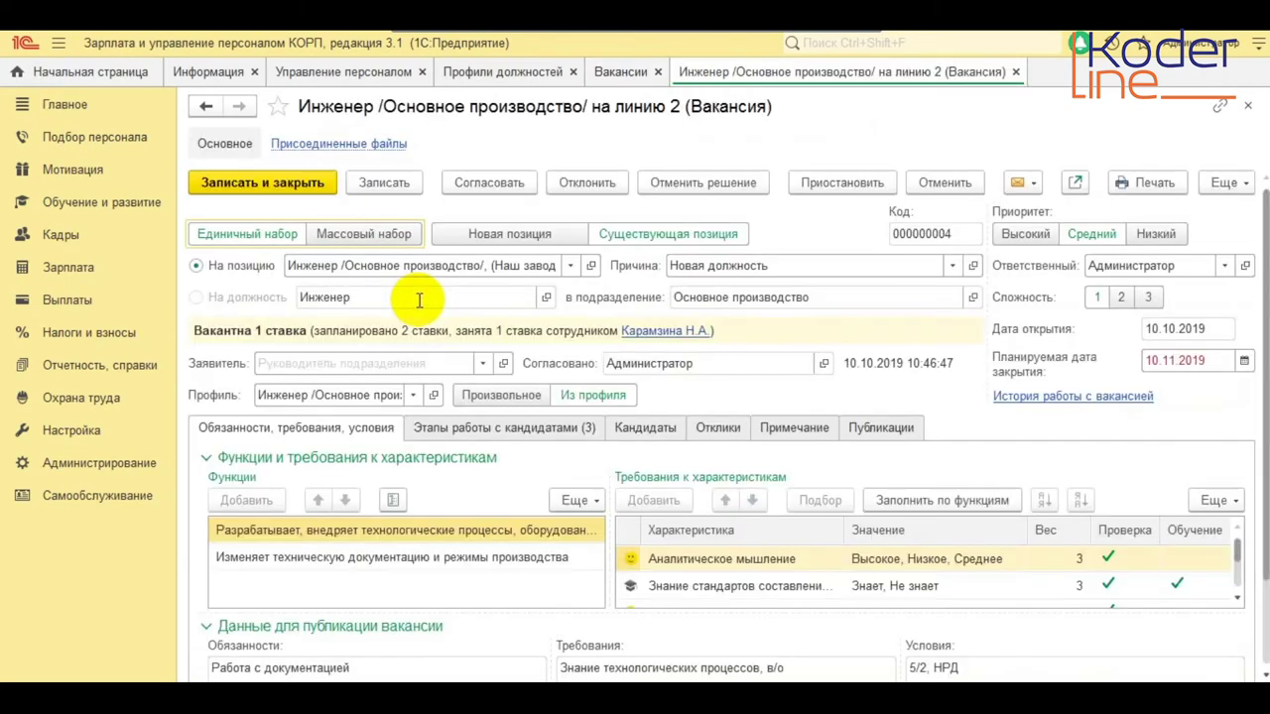
{"action": "left_click", "coordinate": [617, 427]}
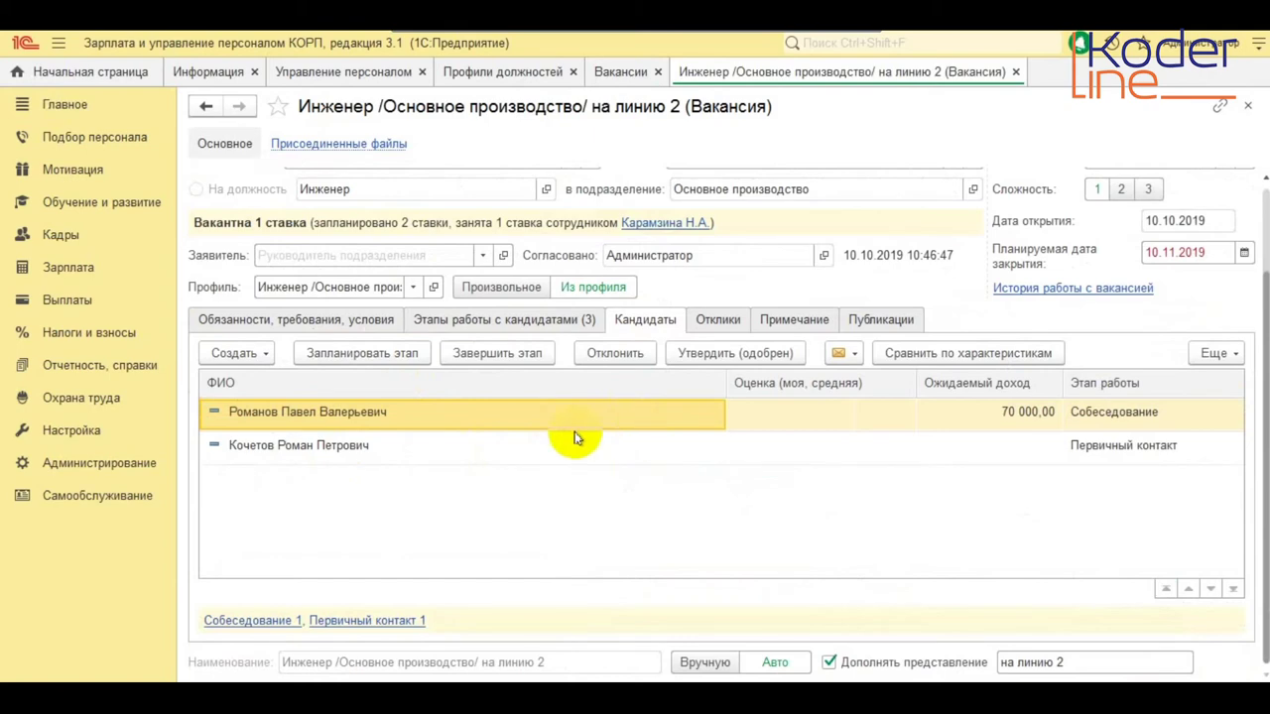
{"action": "scroll", "coordinate": [451, 423], "scroll_direction": "up", "scroll_amount": 2}
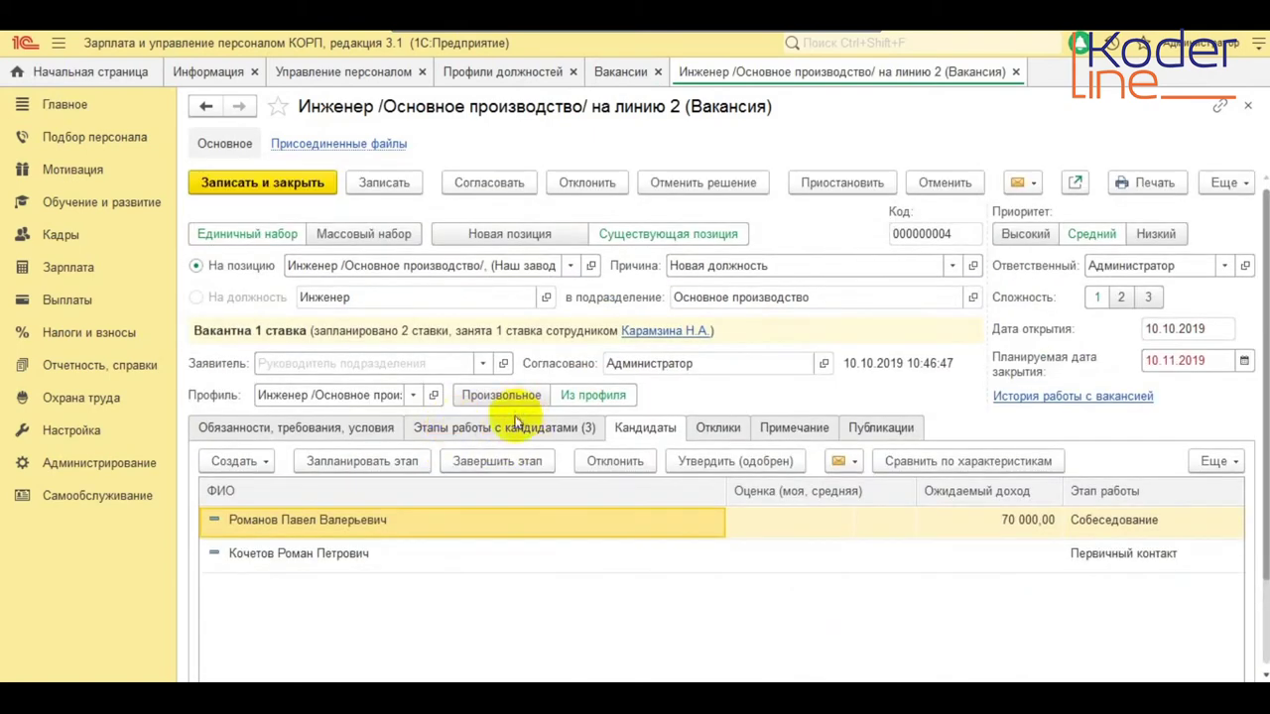
{"action": "left_click", "coordinate": [335, 565]}
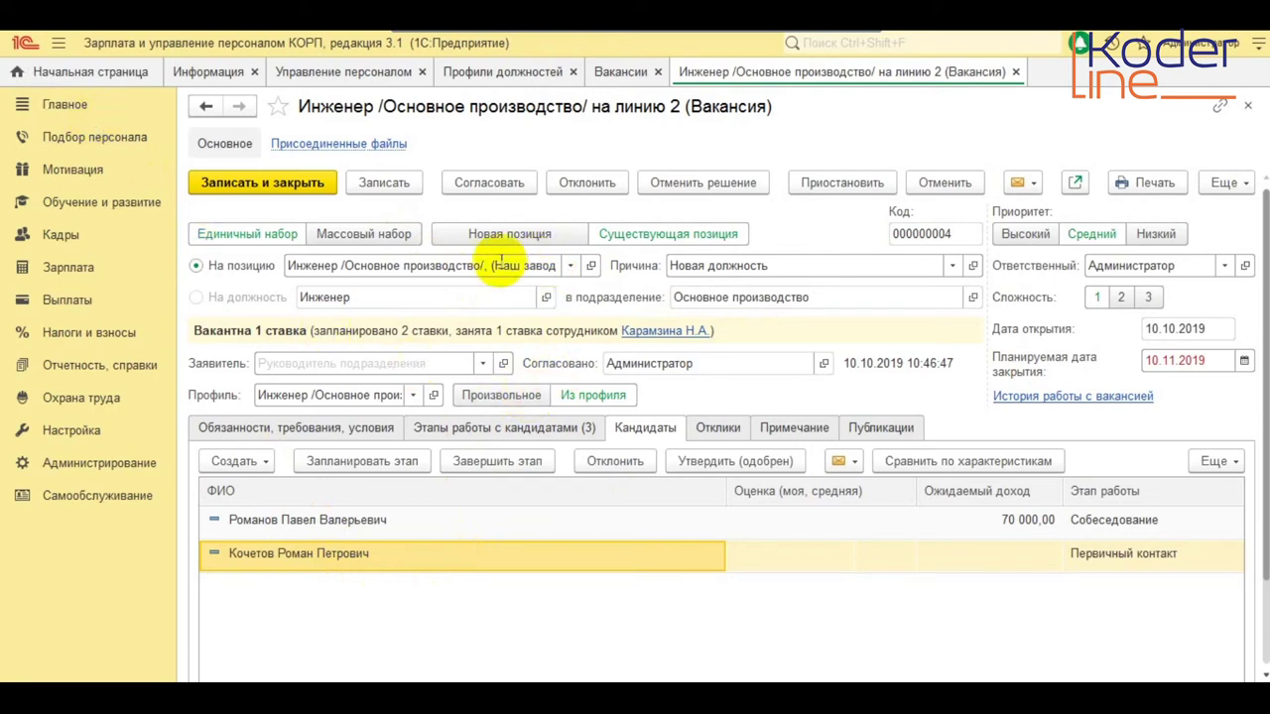
Step: Reselect the Инженер /Основное производство/ profile in the vacancy and examine its functions, characteristic requirements and publication data
{"action": "left_click", "coordinate": [416, 400]}
{"action": "left_click", "coordinate": [376, 425]}
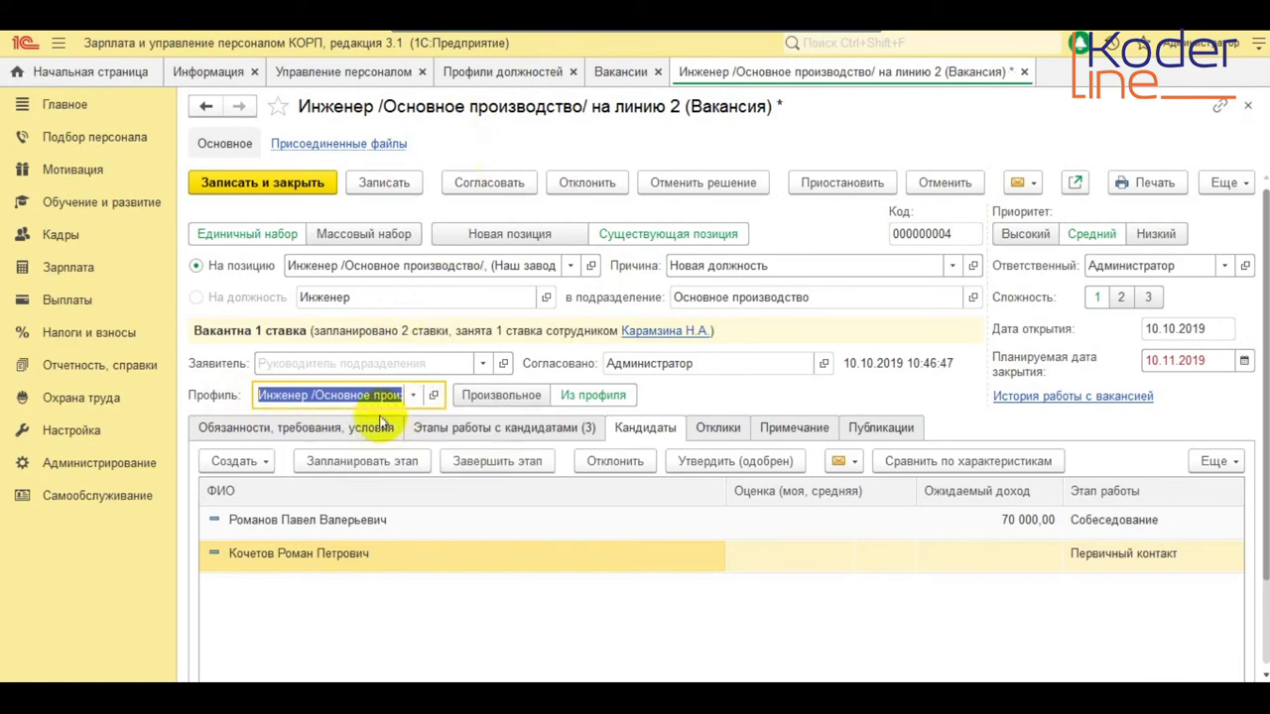
{"action": "left_click", "coordinate": [342, 428]}
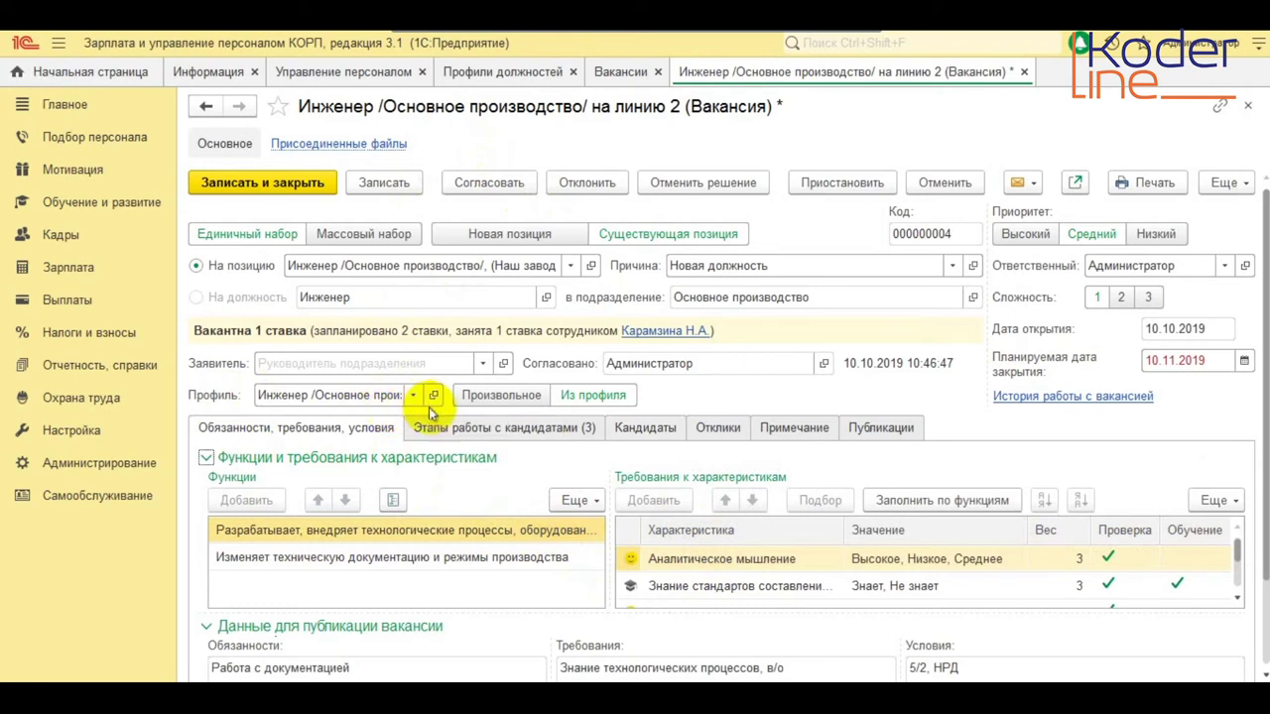
{"action": "scroll", "coordinate": [460, 444], "scroll_direction": "down", "scroll_amount": 2}
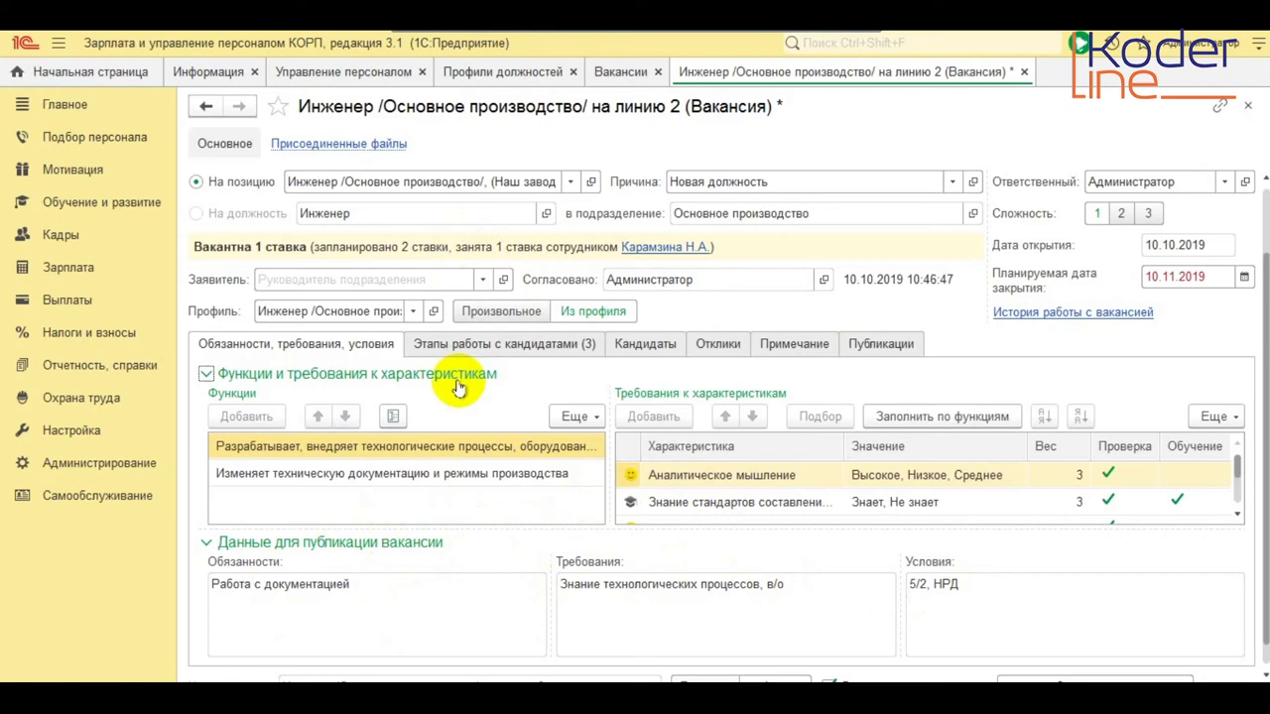
{"action": "scroll", "coordinate": [501, 352], "scroll_direction": "up", "scroll_amount": 2}
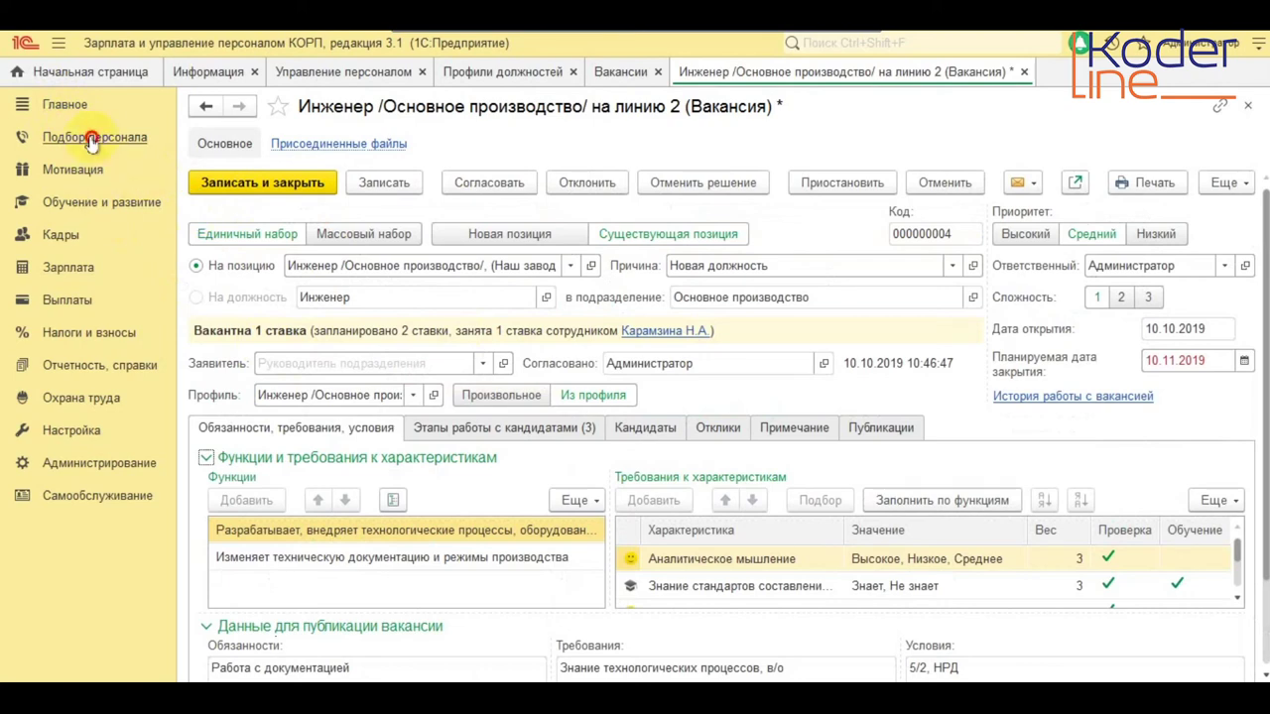
Step: Open the card of the candidate at the Собеседование stage from Кандидаты and view the stages of work with them
{"action": "left_click", "coordinate": [90, 136]}
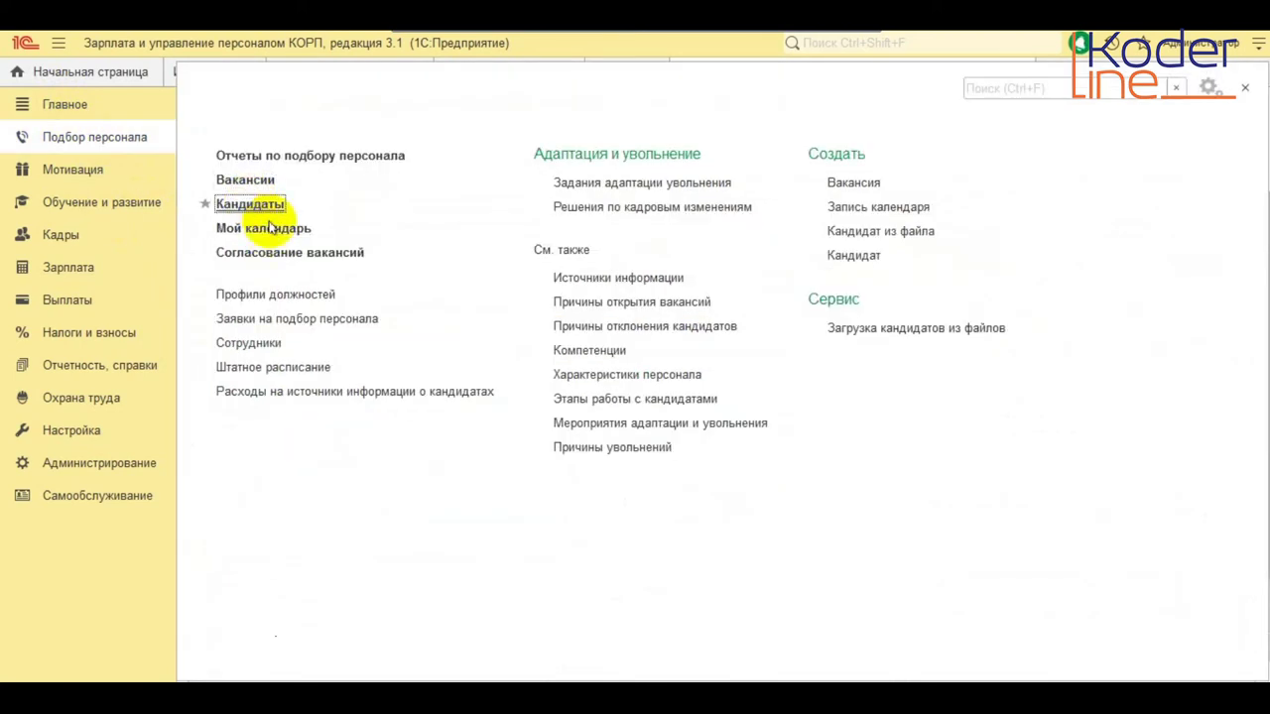
{"action": "left_click", "coordinate": [252, 204]}
{"action": "double_click", "coordinate": [342, 366]}
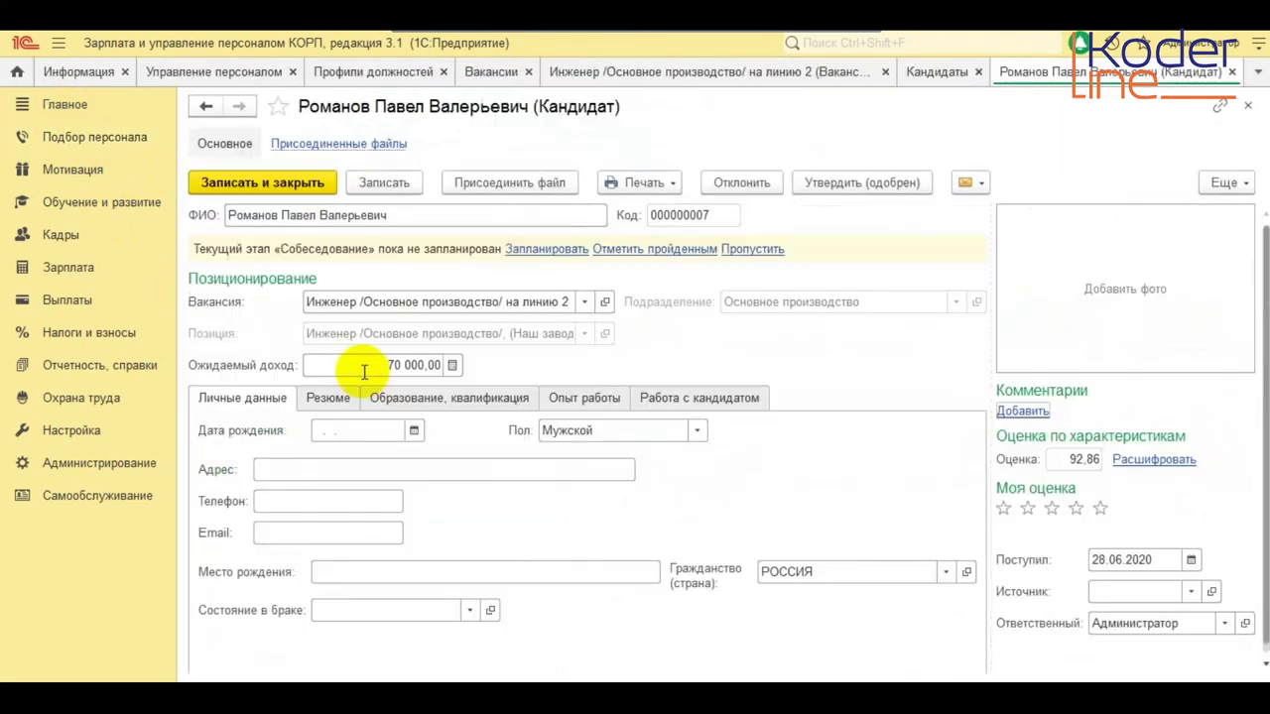
{"action": "left_click", "coordinate": [602, 398]}
{"action": "left_click", "coordinate": [661, 398]}
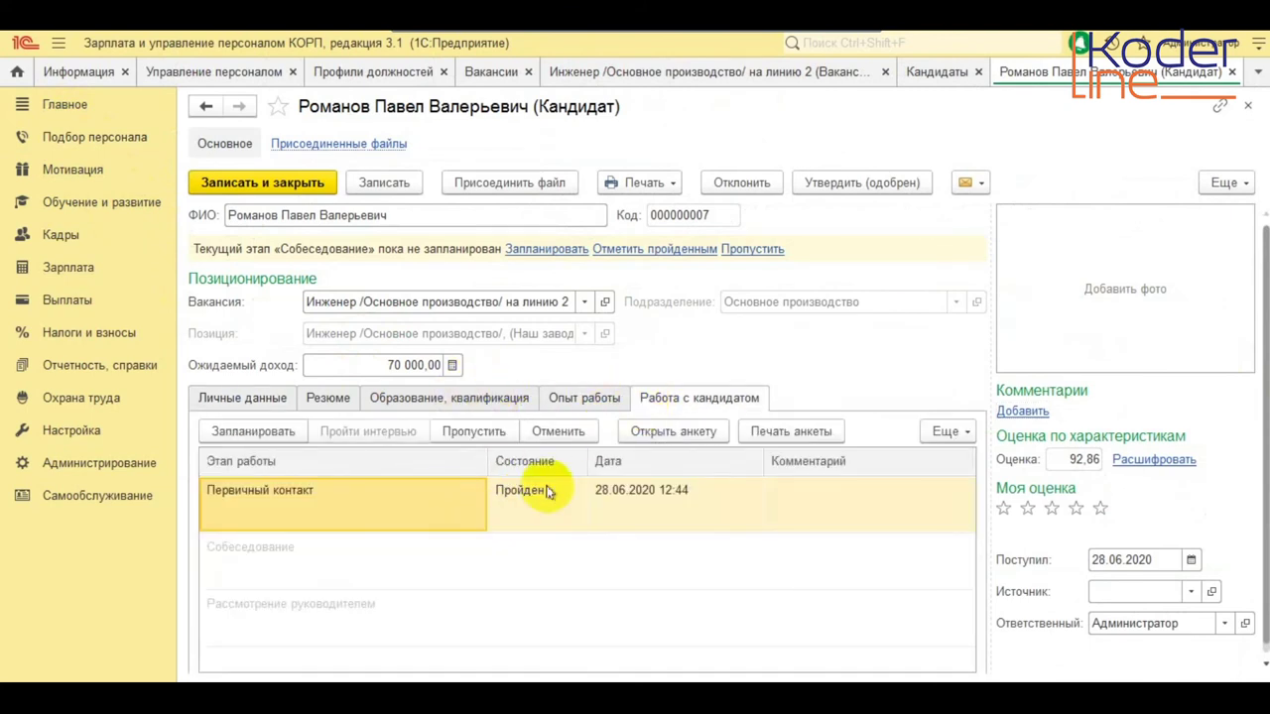
Step: Open the candidate's Первичный контакт questionnaire, go through all its sections and close it
{"action": "left_click", "coordinate": [693, 436]}
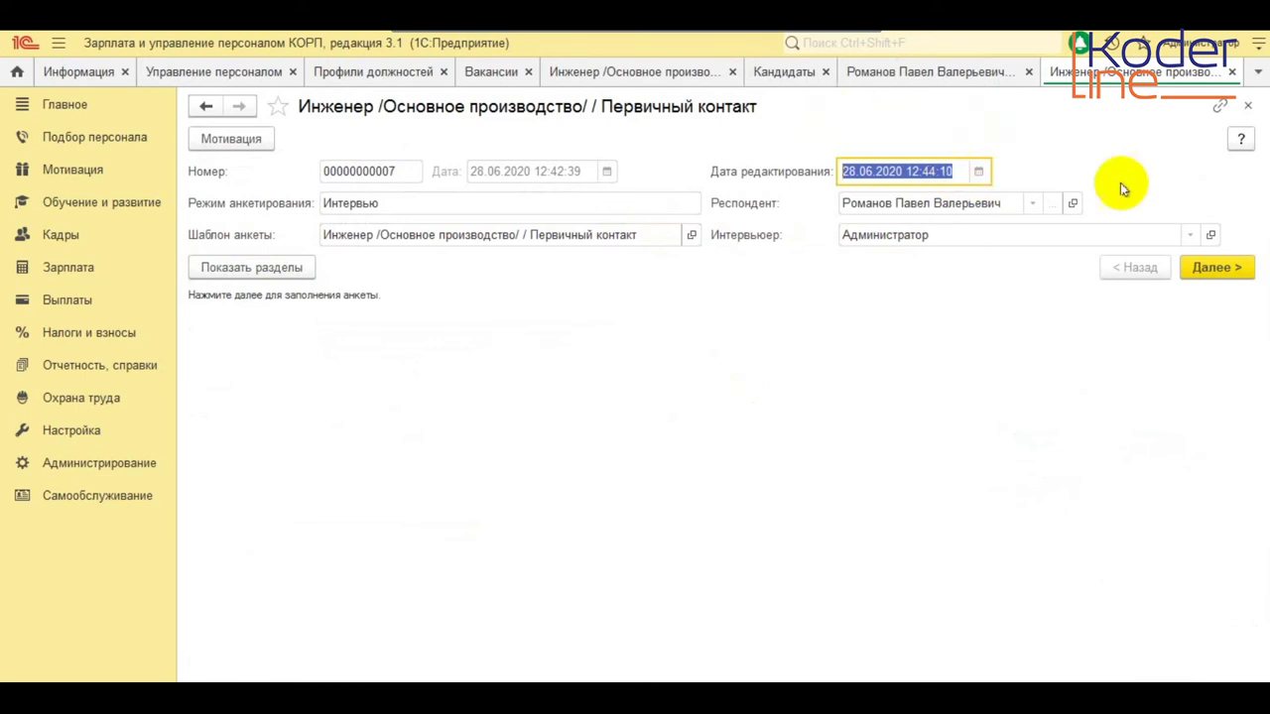
{"action": "left_click", "coordinate": [1212, 268]}
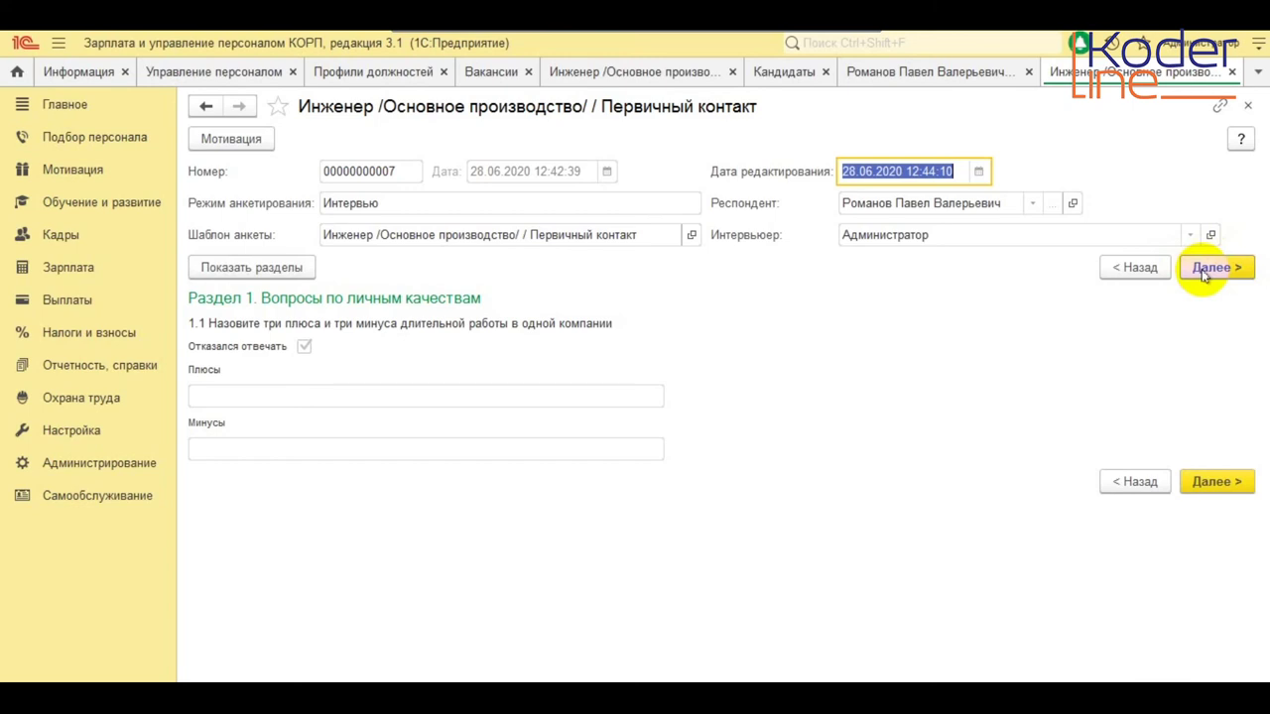
{"action": "left_click", "coordinate": [1204, 275]}
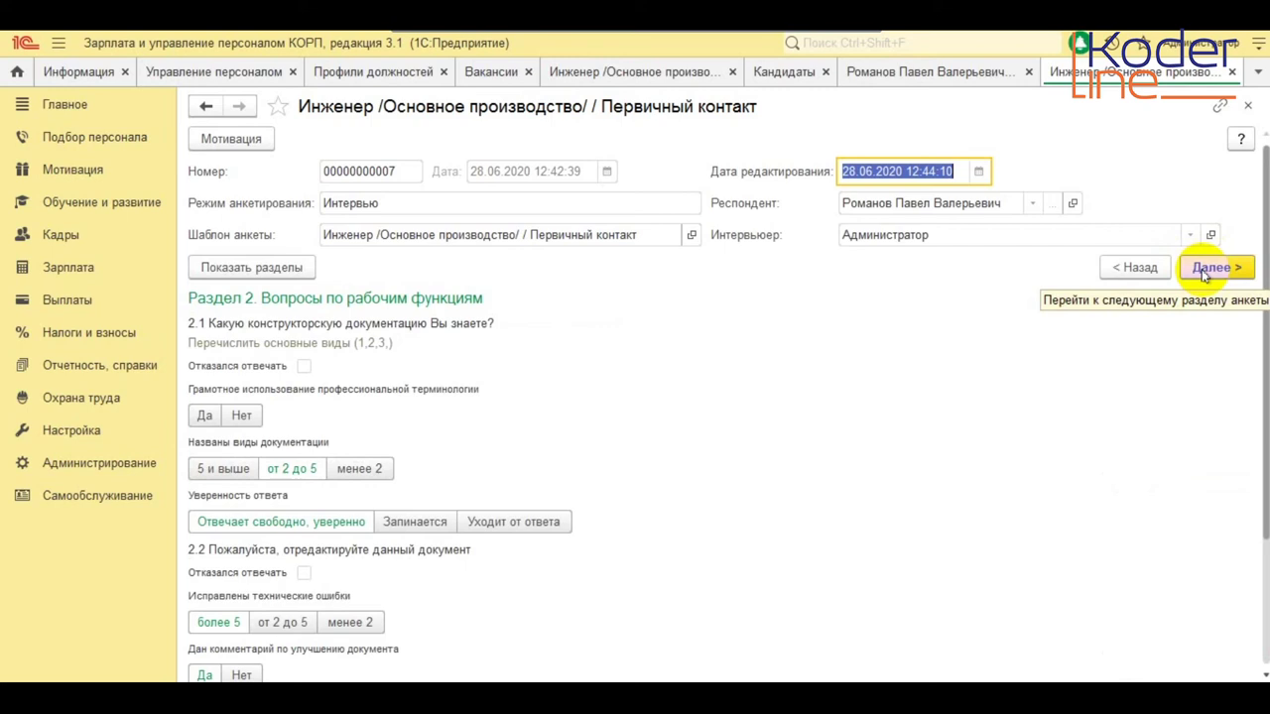
{"action": "left_click", "coordinate": [1203, 274]}
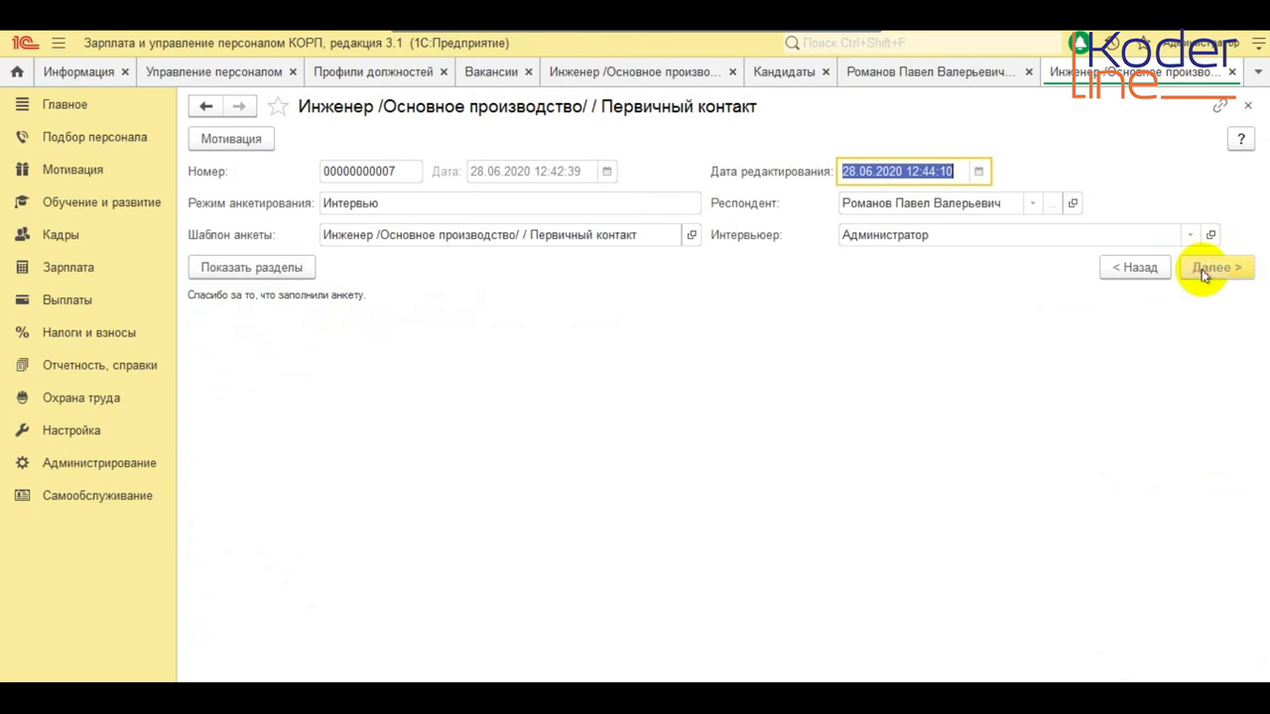
{"action": "left_click", "coordinate": [1246, 107]}
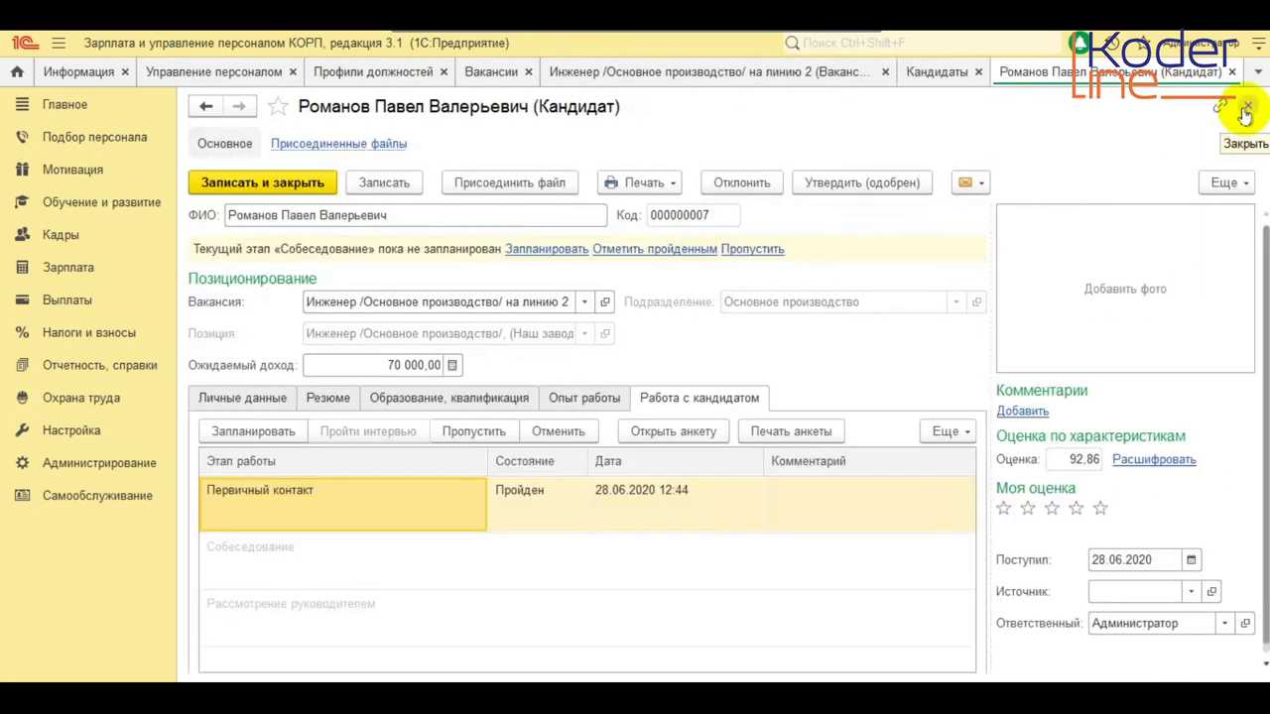
Step: Return to the vacancy Инженер /Основное производство/ на линию 2 and compare its two candidates by characteristics
{"action": "left_click", "coordinate": [502, 76]}
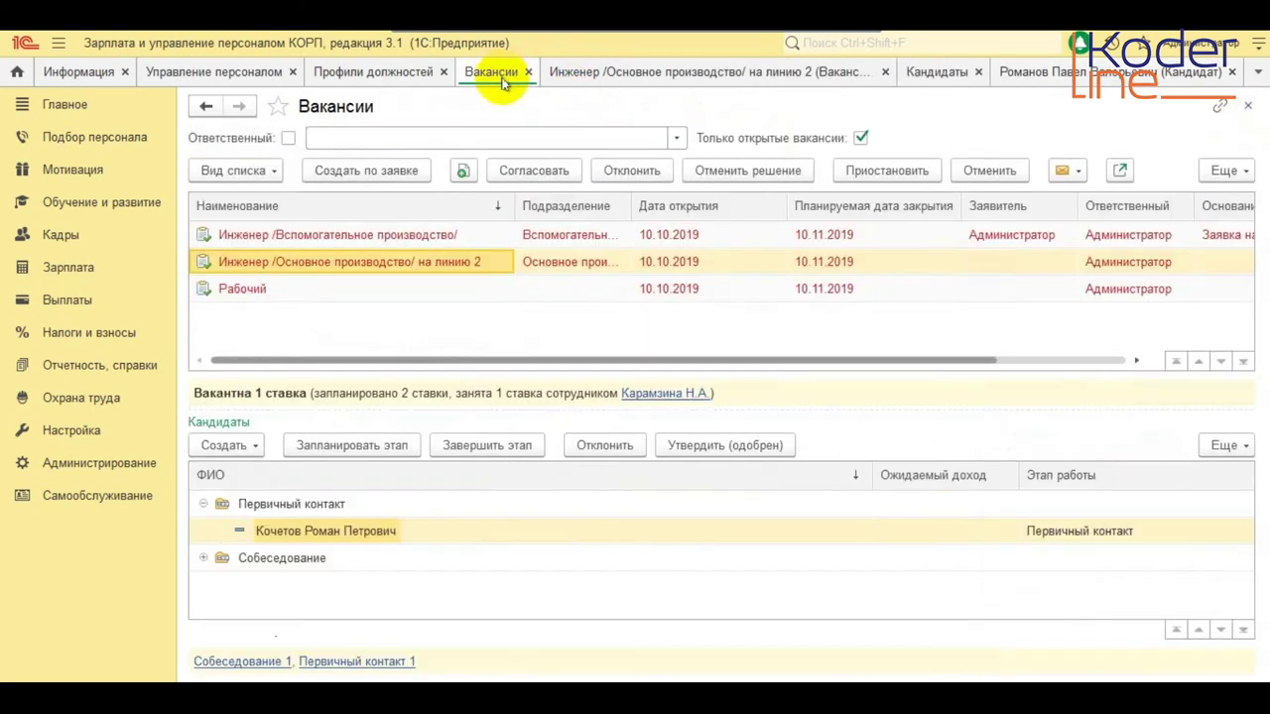
{"action": "left_click", "coordinate": [397, 266]}
{"action": "double_click", "coordinate": [396, 265]}
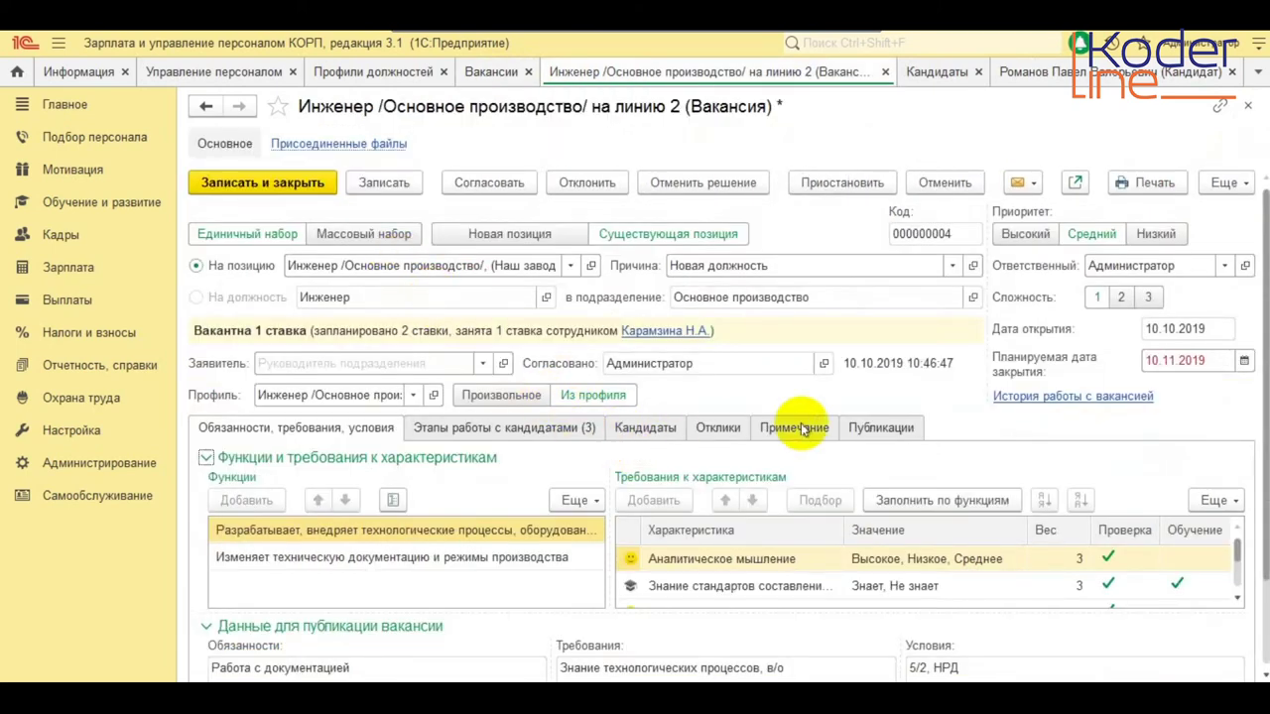
{"action": "left_click", "coordinate": [662, 432]}
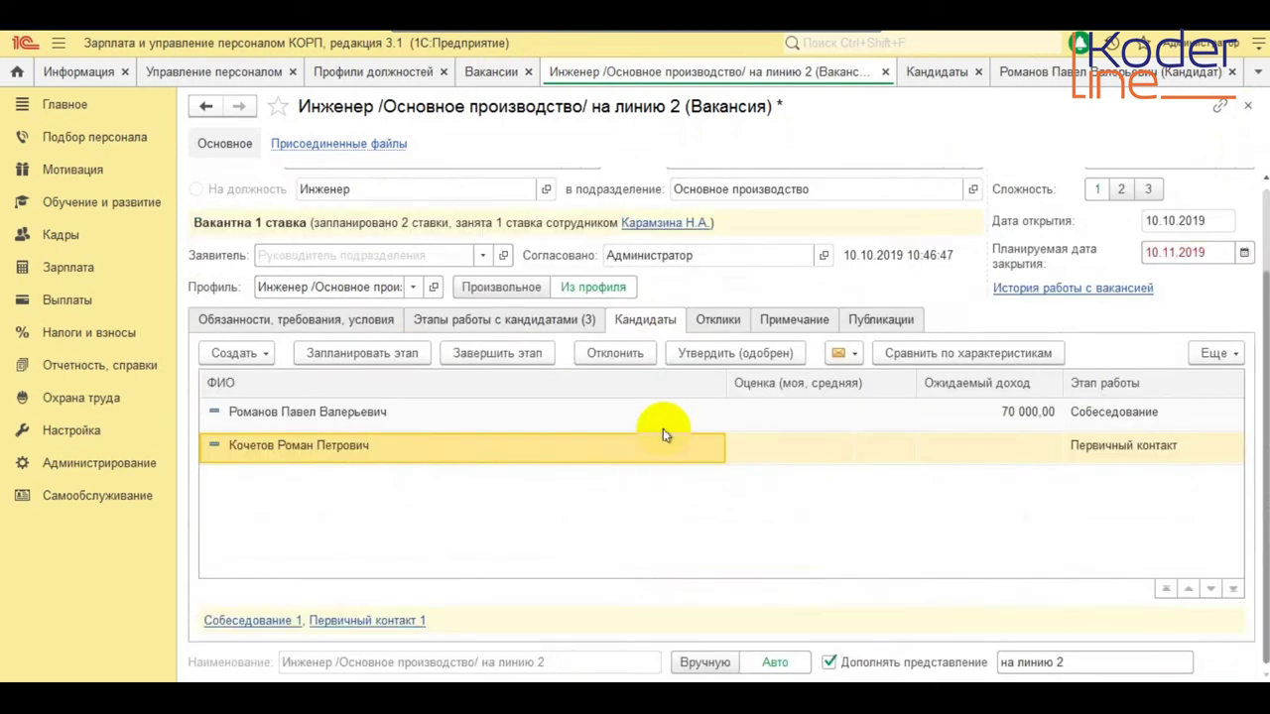
{"action": "left_click", "coordinate": [402, 415]}
{"action": "left_click", "coordinate": [405, 447]}
{"action": "left_click", "coordinate": [998, 351]}
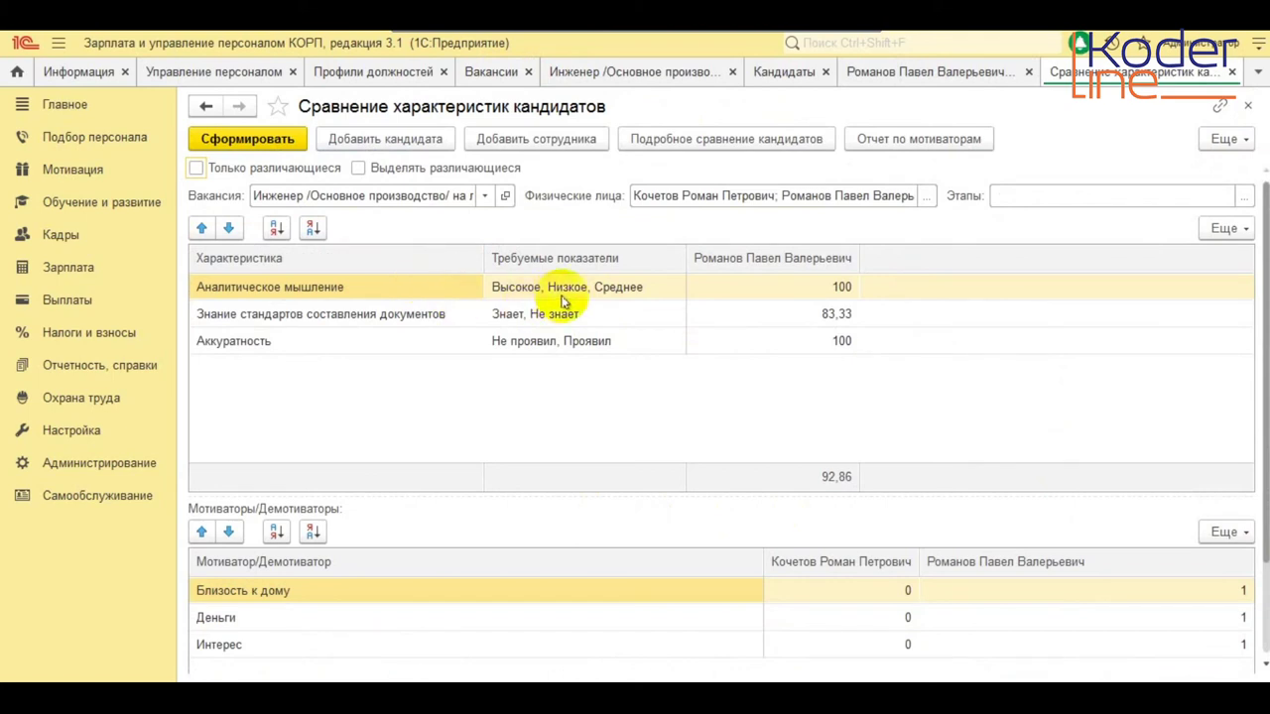
Step: Examine the required indicators and the candidate's scores for Аналитическое мышление, Знание стандартов составления документов and Аккуратность in the comparison
{"action": "left_click", "coordinate": [837, 298]}
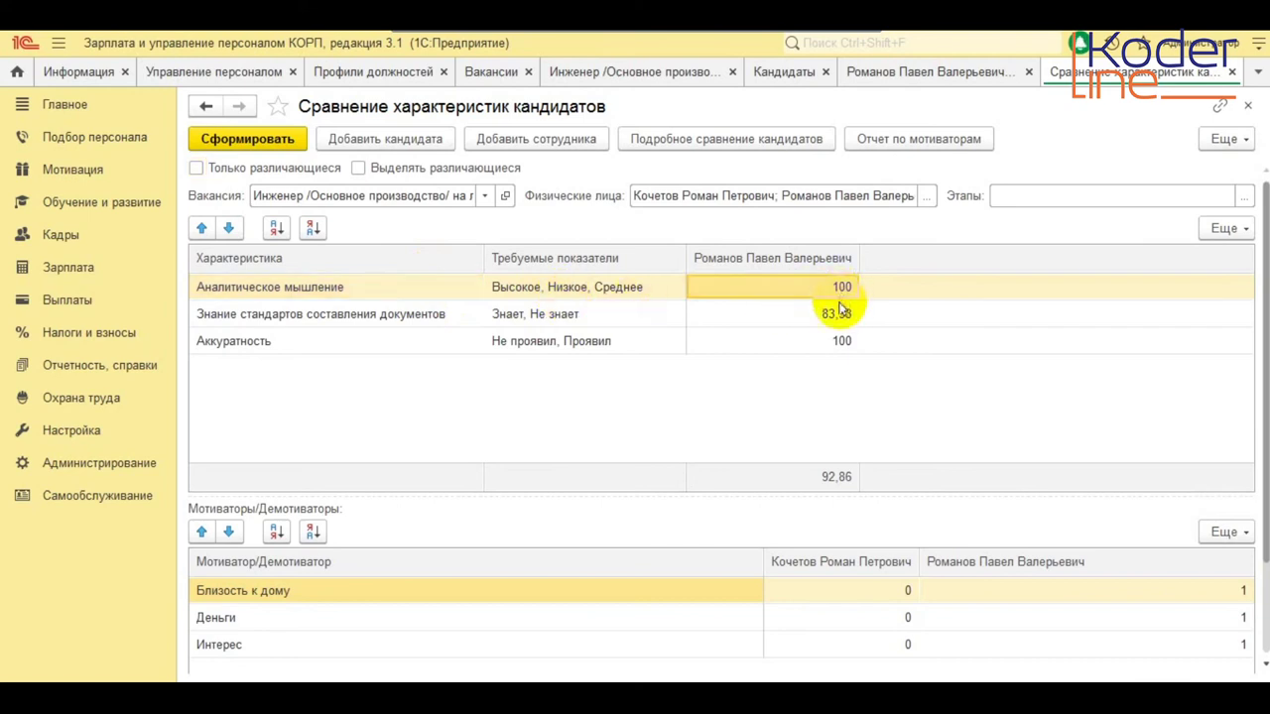
{"action": "left_click", "coordinate": [839, 319]}
{"action": "left_click", "coordinate": [838, 340]}
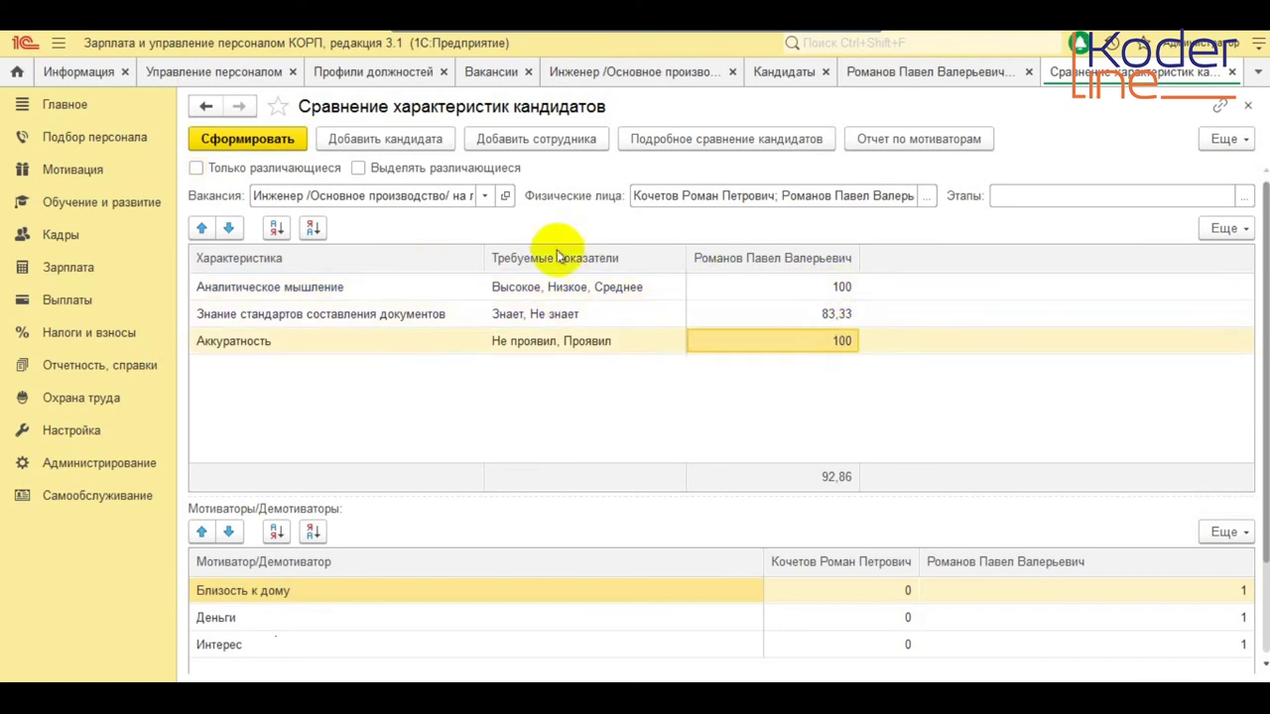
{"action": "left_click", "coordinate": [811, 288]}
{"action": "left_click", "coordinate": [805, 315]}
{"action": "left_click", "coordinate": [800, 342]}
{"action": "left_click", "coordinate": [580, 315]}
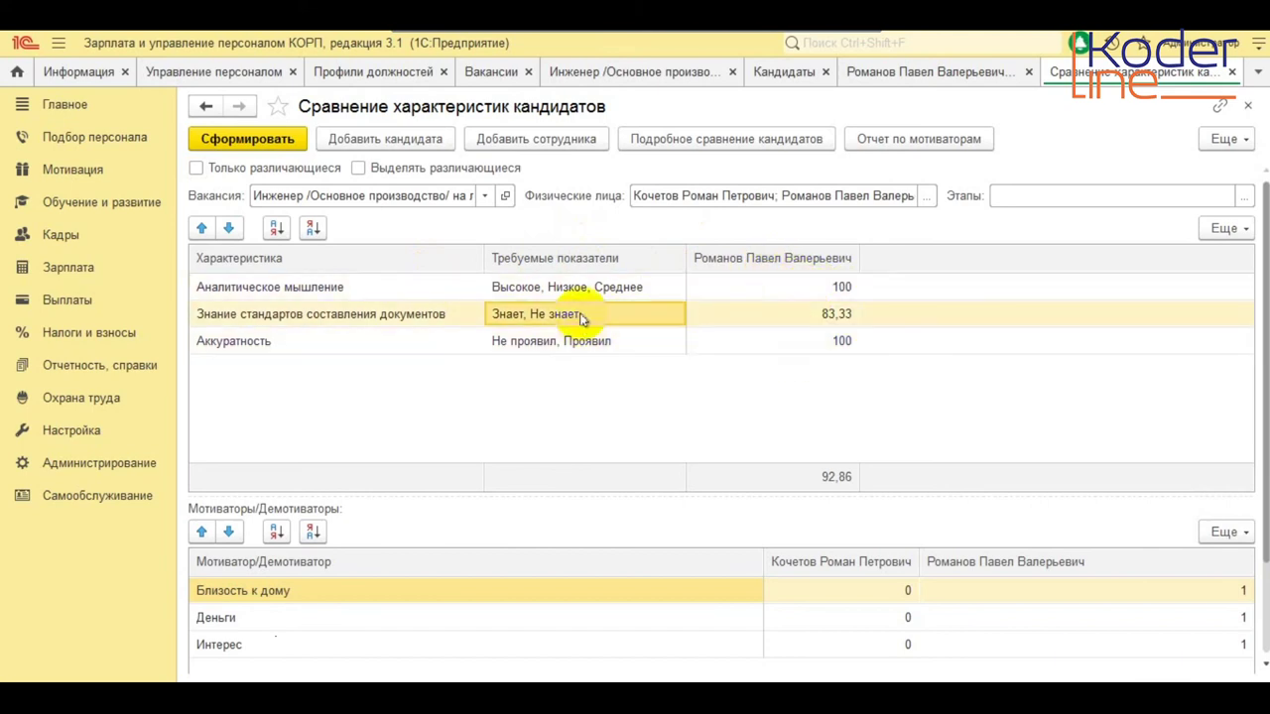
{"action": "left_click", "coordinate": [515, 347]}
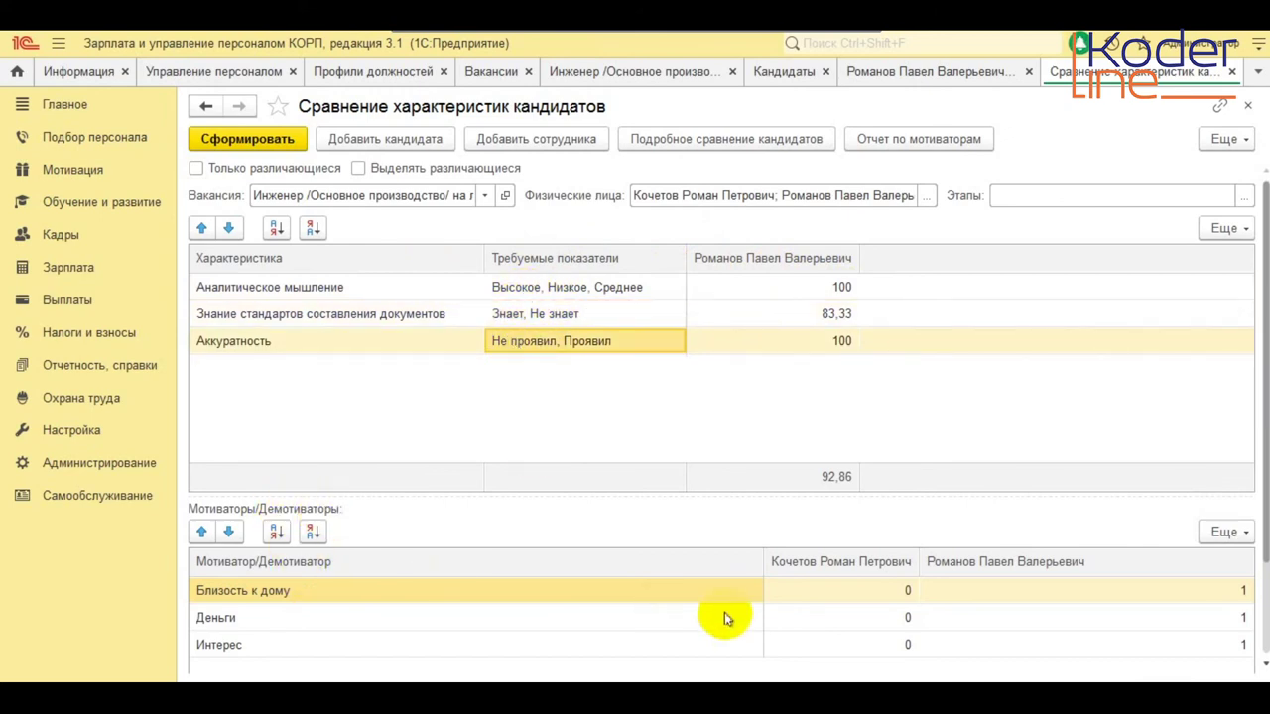
Step: Review the candidates' motivators Близость к дому, Деньги and Интерес in the comparison
{"action": "scroll", "coordinate": [1131, 602], "scroll_direction": "down", "scroll_amount": 3}
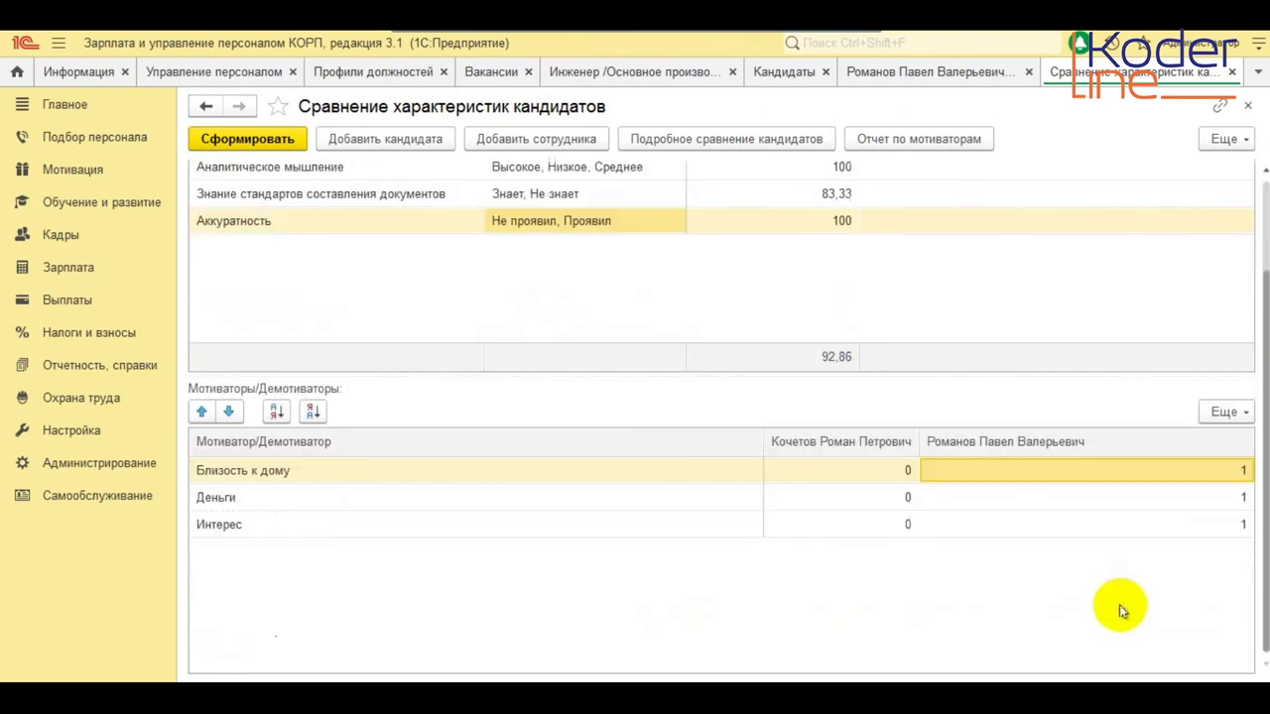
{"action": "left_click", "coordinate": [1013, 526]}
{"action": "scroll", "coordinate": [589, 291], "scroll_direction": "up", "scroll_amount": 3}
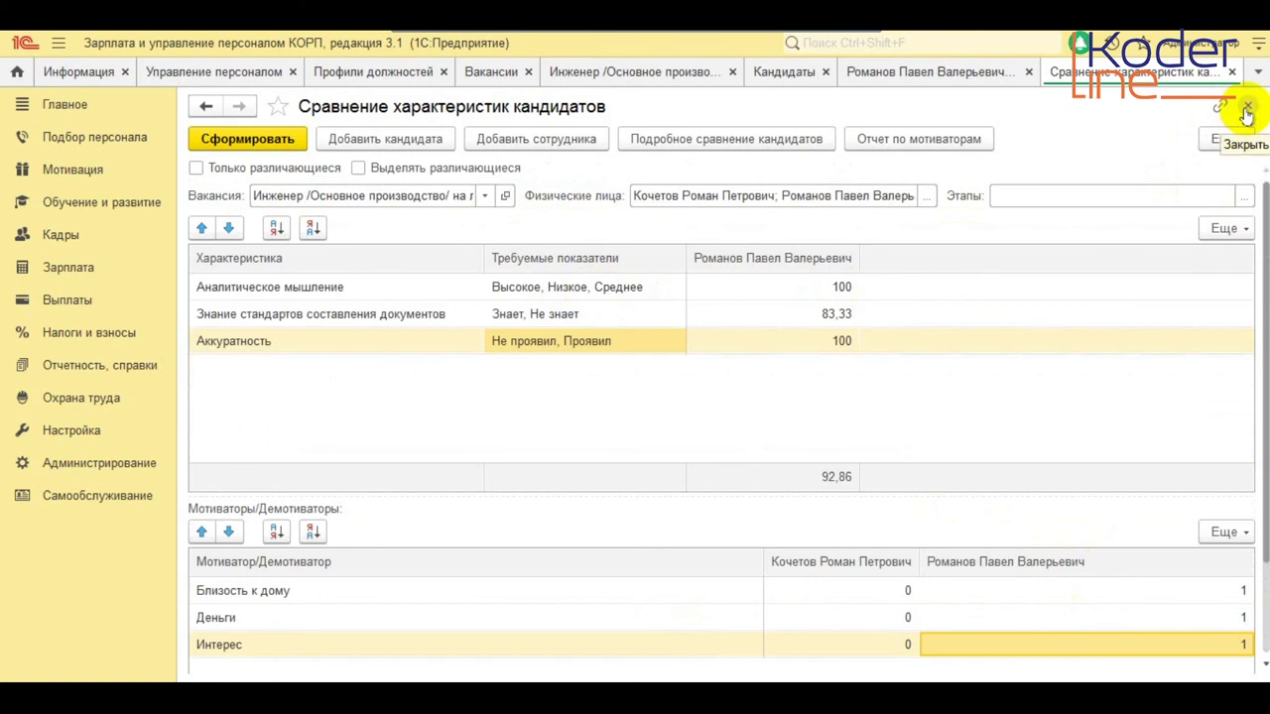
Step: Open the detailed candidate comparison report and examine both candidates' question-by-question scores for Аналитическое мышление
{"action": "left_click", "coordinate": [793, 142]}
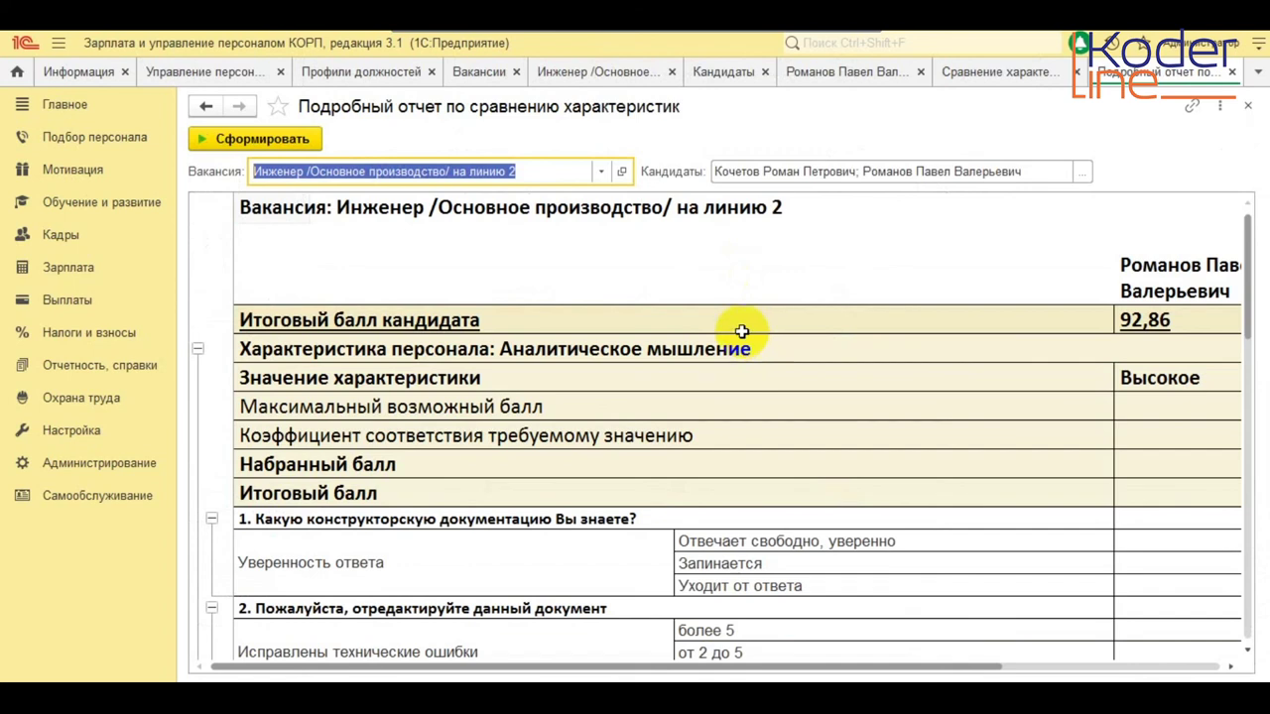
{"action": "left_click_drag", "start_coordinate": [609, 669], "coordinate": [829, 673]}
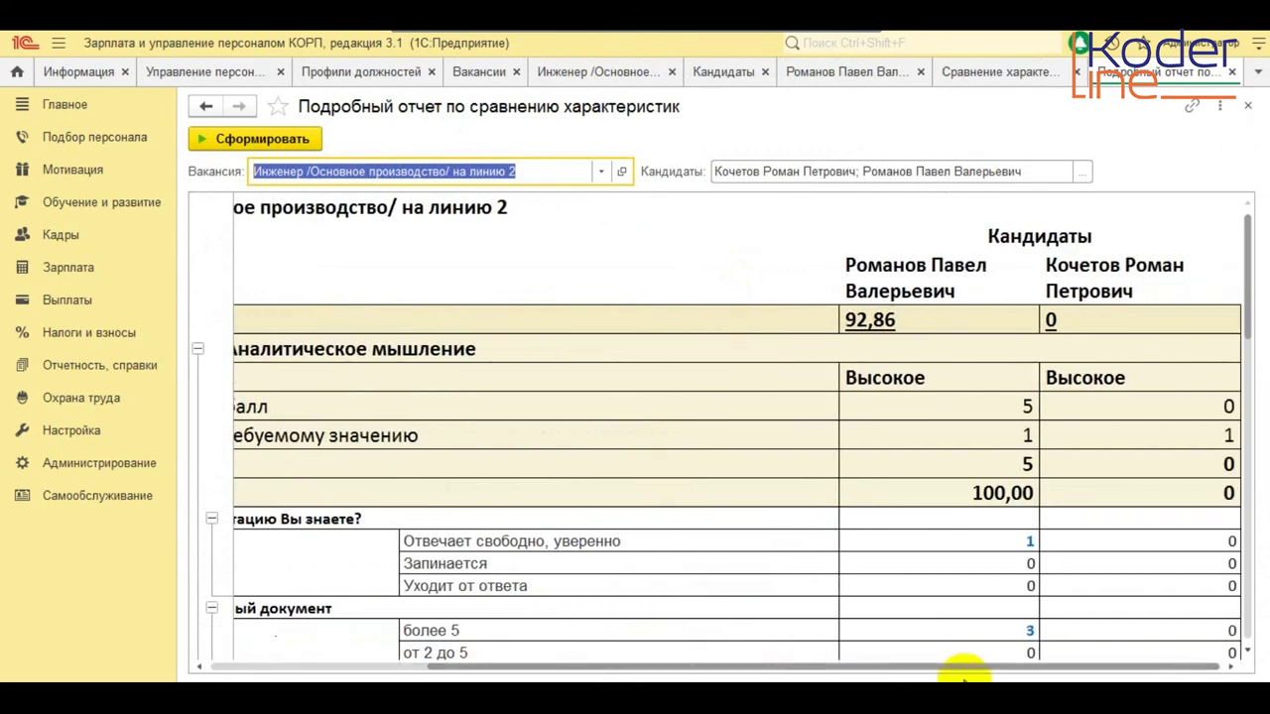
{"action": "left_click", "coordinate": [1032, 519]}
{"action": "scroll", "coordinate": [962, 499], "scroll_direction": "down", "scroll_amount": 3}
{"action": "scroll", "coordinate": [962, 499], "scroll_direction": "up", "scroll_amount": 3}
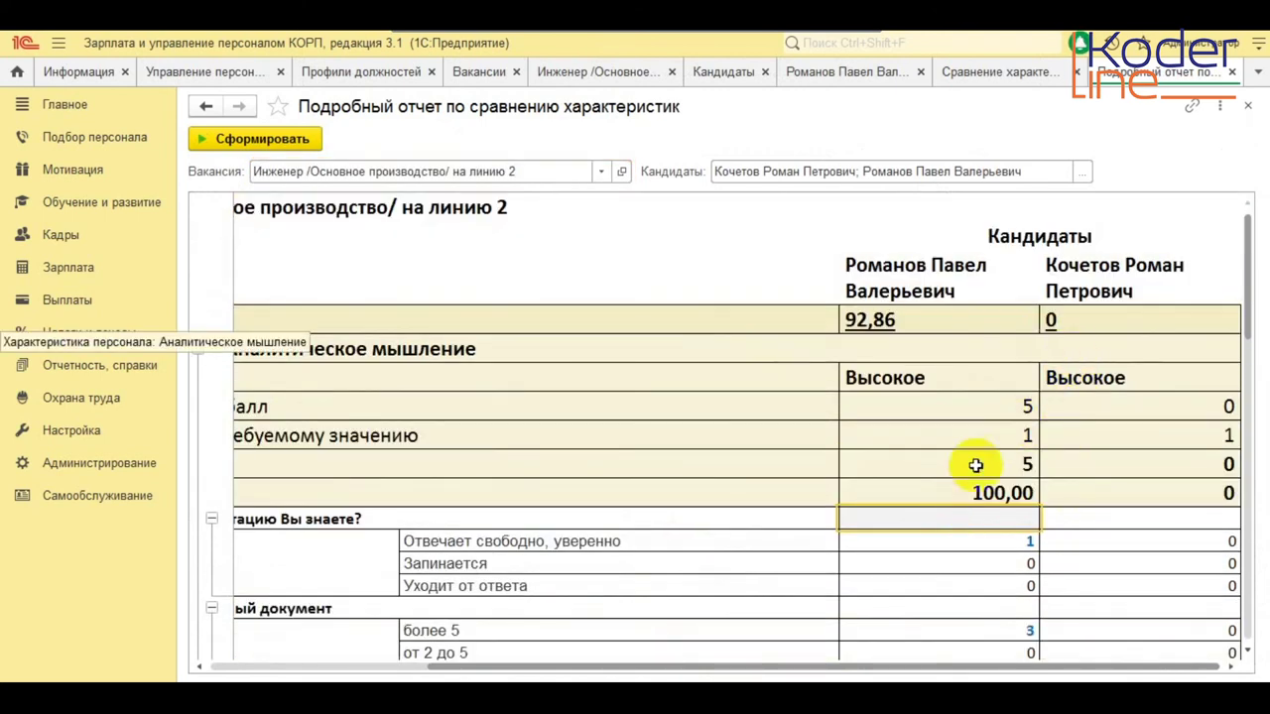
{"action": "scroll", "coordinate": [774, 515], "scroll_direction": "down", "scroll_amount": 5}
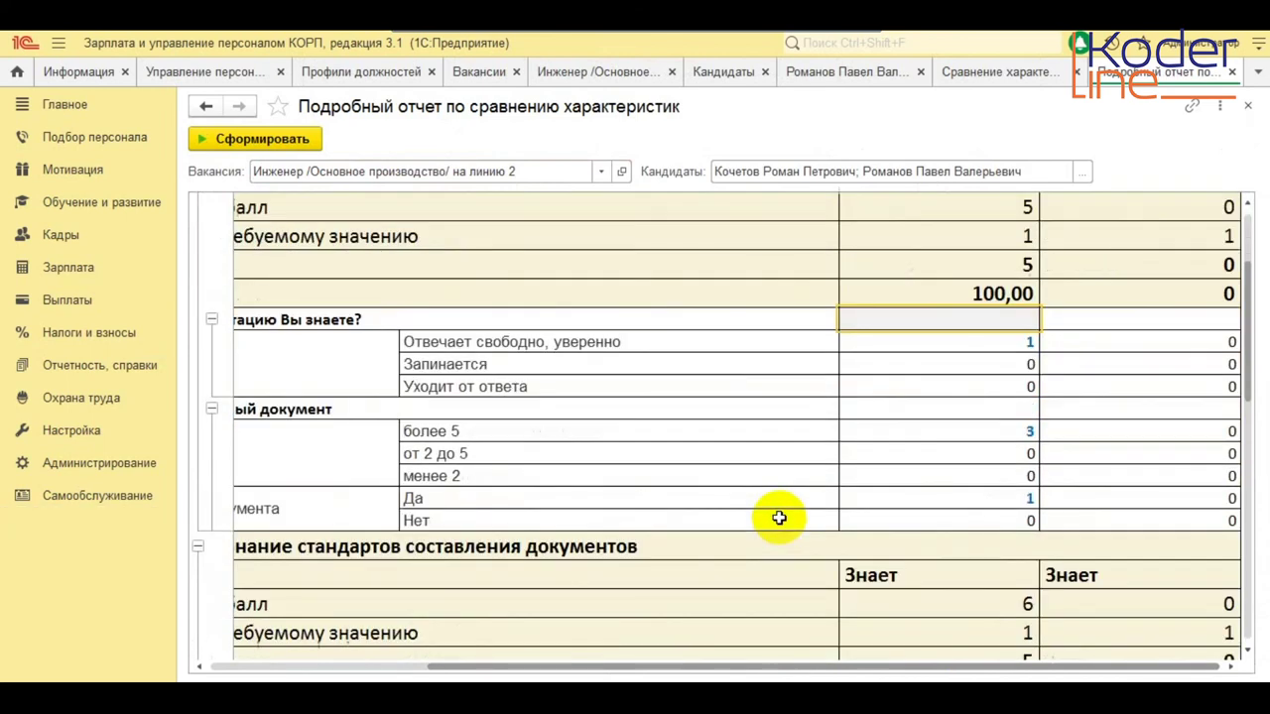
{"action": "left_click_drag", "start_coordinate": [680, 667], "coordinate": [425, 669]}
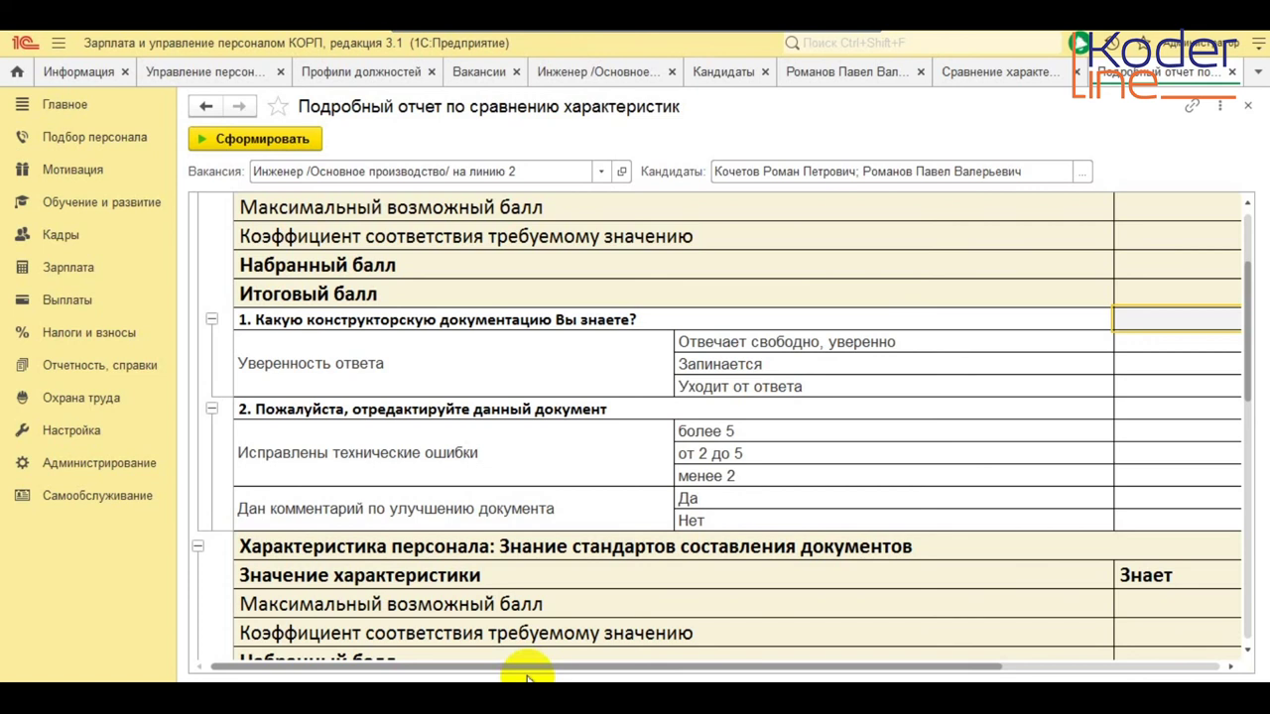
{"action": "left_click_drag", "start_coordinate": [526, 666], "coordinate": [740, 665]}
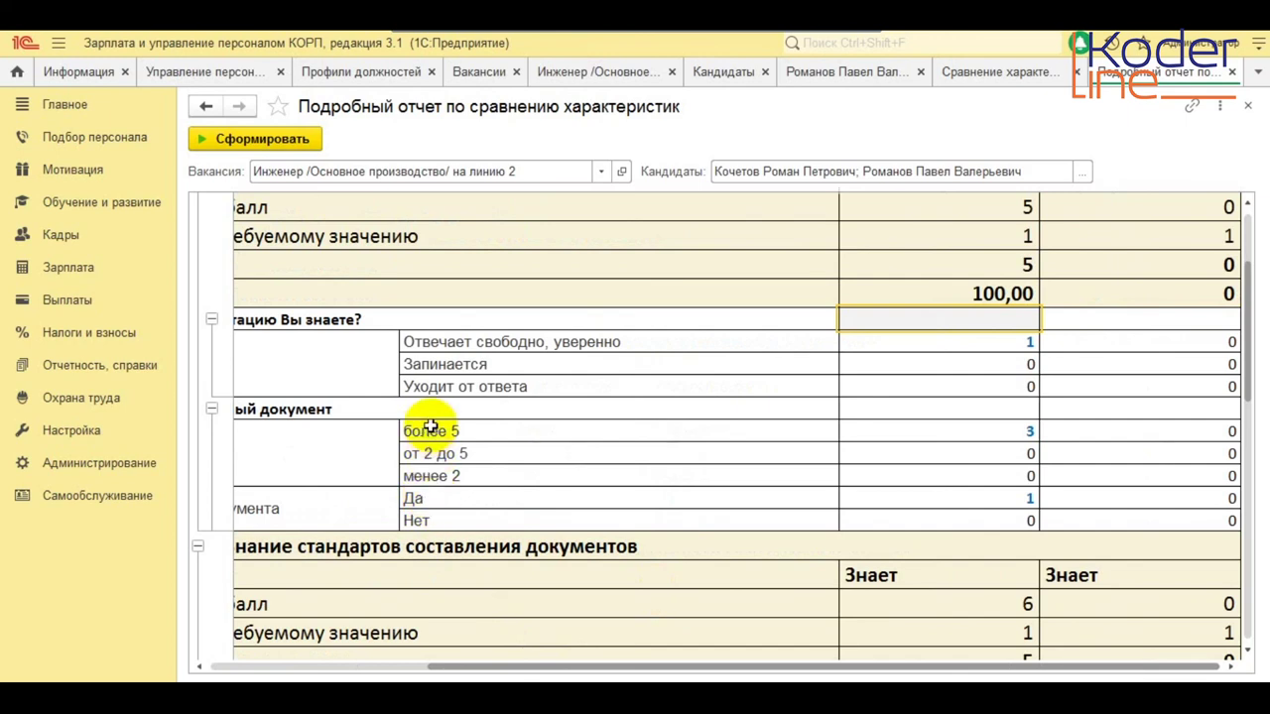
Step: Examine the Знание стандартов составления документов, Аккуратность and Мотиваторы parts of the detailed report, and close it
{"action": "scroll", "coordinate": [487, 483], "scroll_direction": "down", "scroll_amount": 3}
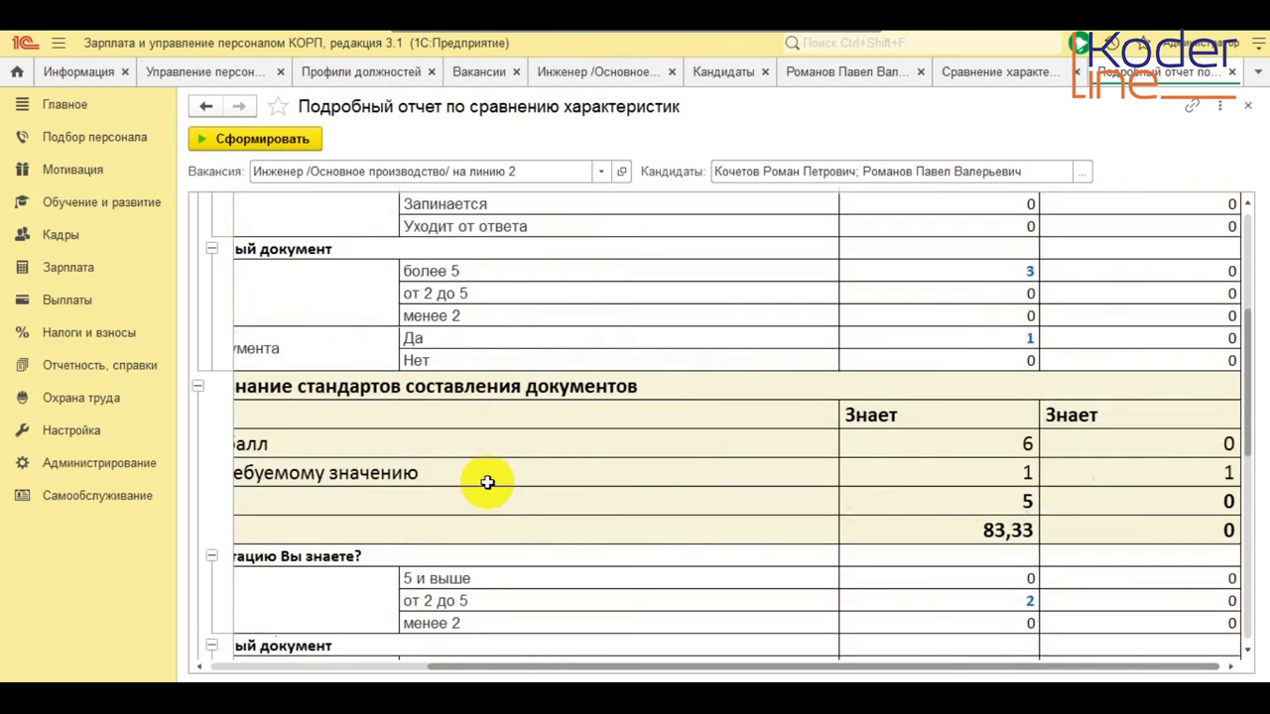
{"action": "scroll", "coordinate": [487, 482], "scroll_direction": "down", "scroll_amount": 3}
{"action": "left_click_drag", "start_coordinate": [547, 665], "coordinate": [250, 663]}
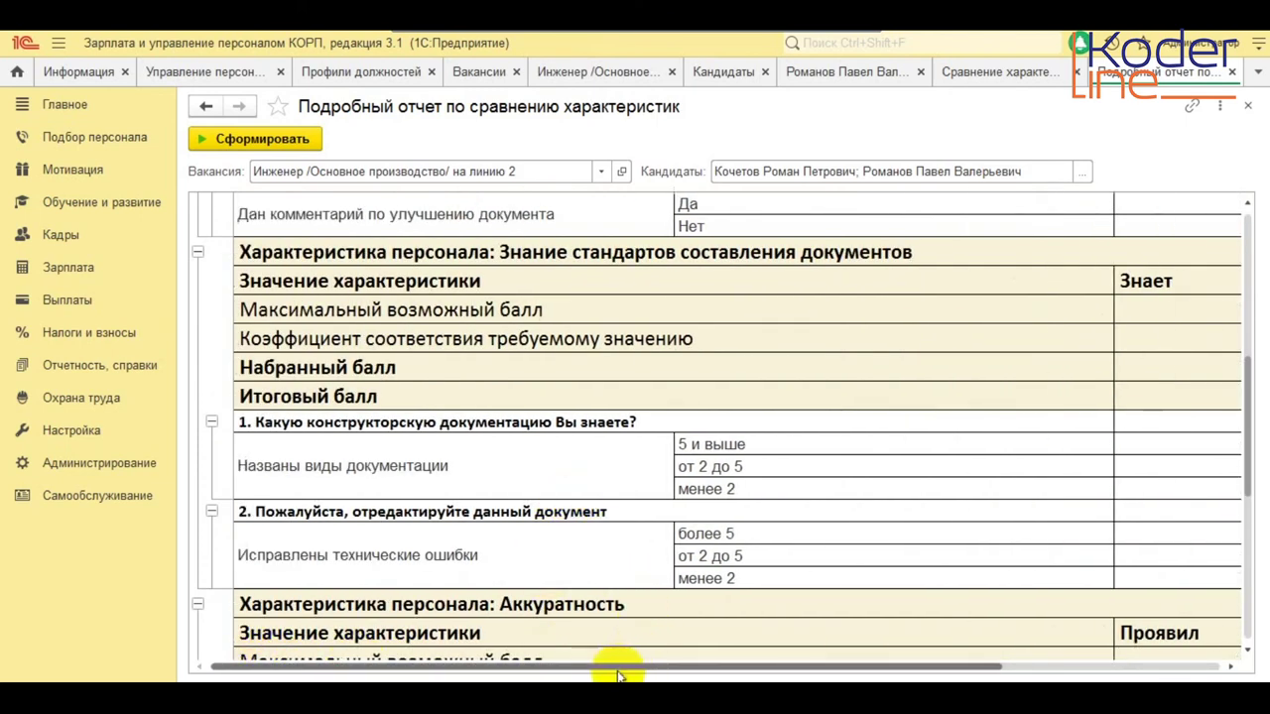
{"action": "left_click_drag", "start_coordinate": [615, 672], "coordinate": [834, 668]}
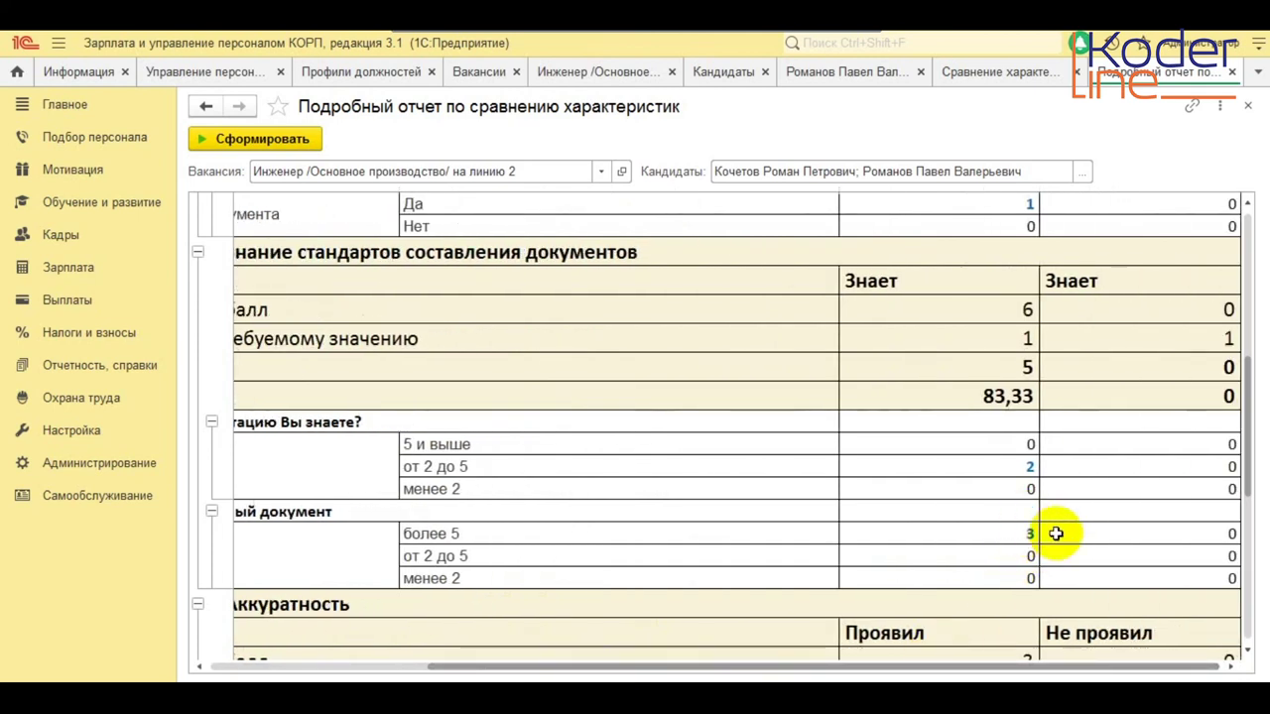
{"action": "scroll", "coordinate": [1028, 526], "scroll_direction": "down", "scroll_amount": 3}
{"action": "scroll", "coordinate": [1027, 527], "scroll_direction": "down", "scroll_amount": 9}
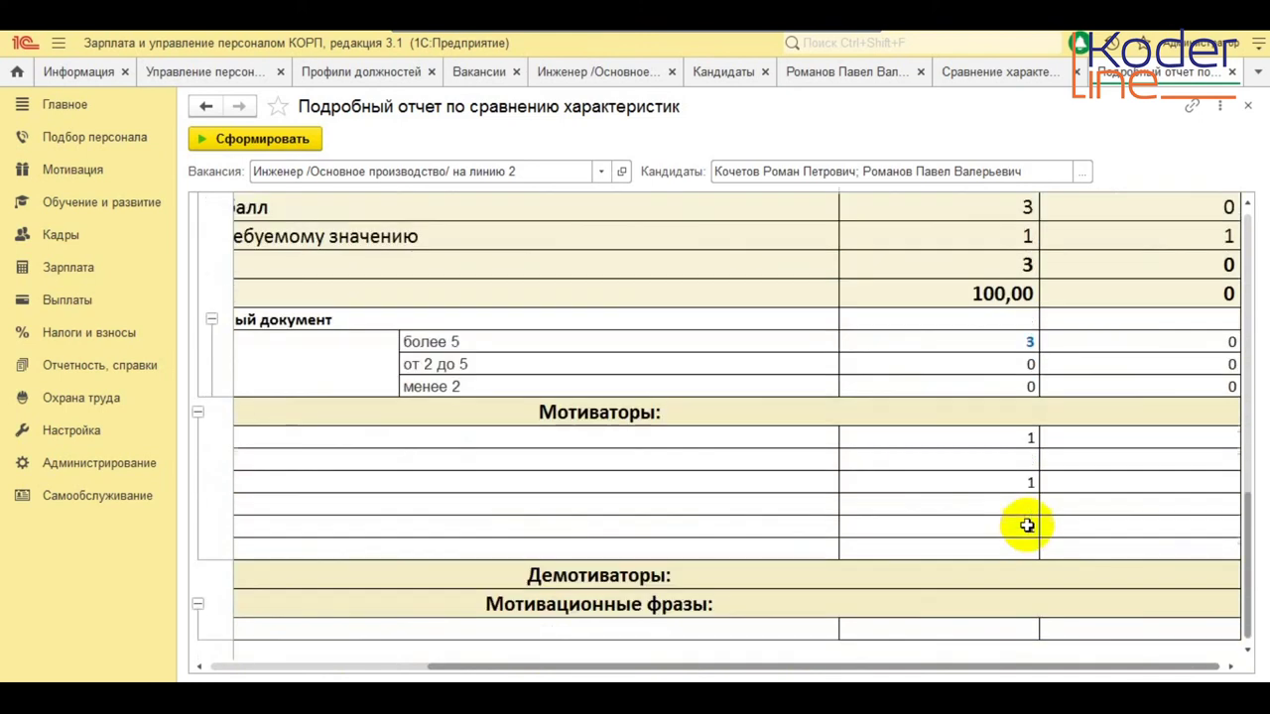
{"action": "scroll", "coordinate": [1027, 526], "scroll_direction": "up", "scroll_amount": 12}
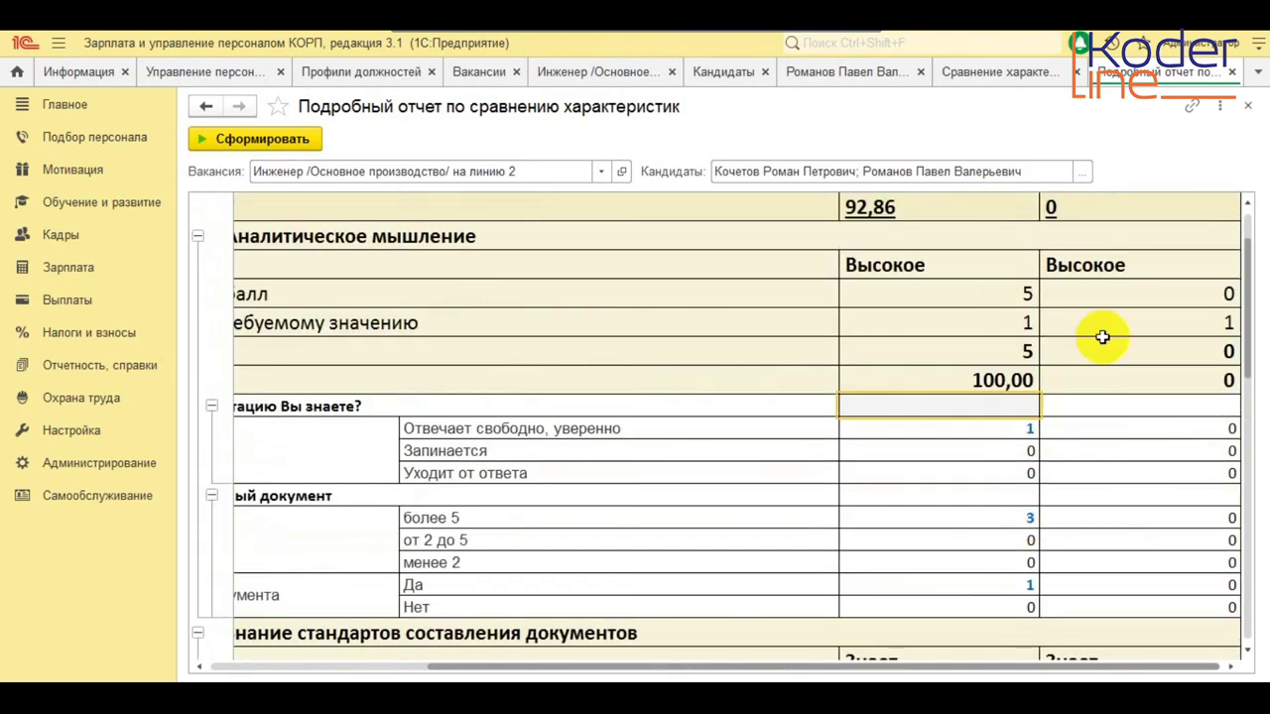
{"action": "left_click", "coordinate": [1249, 109]}
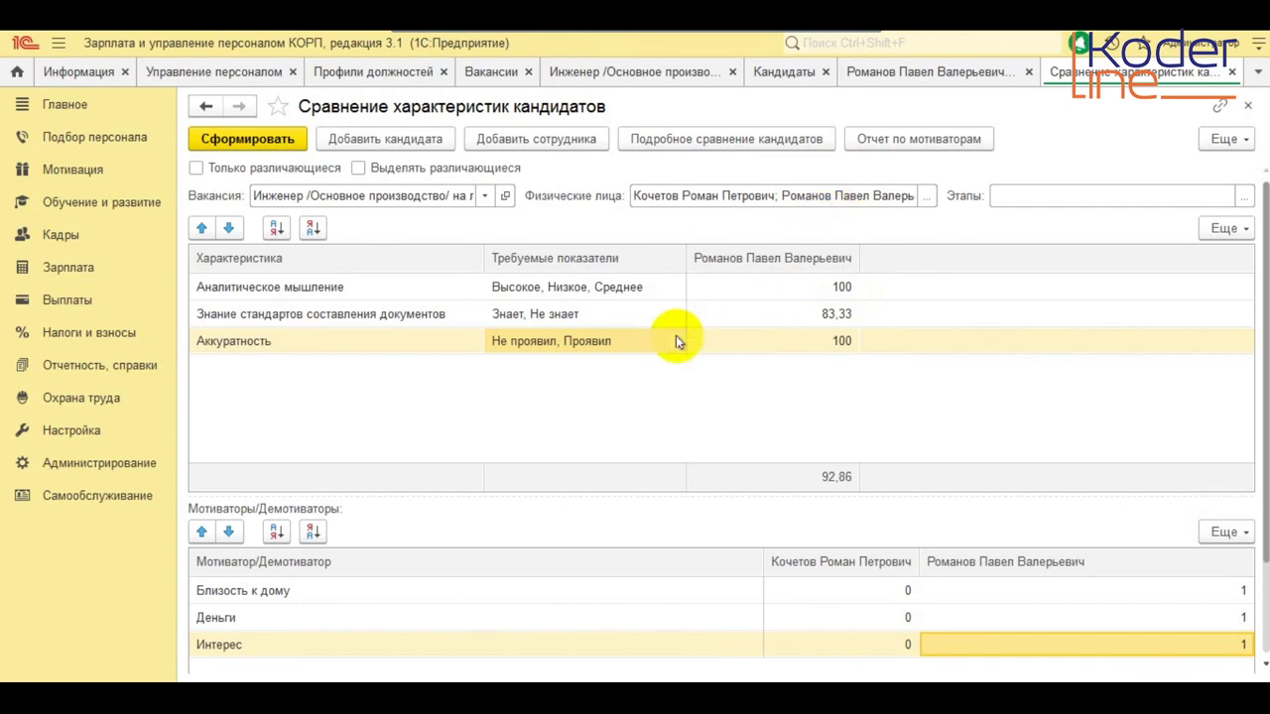
Step: Display the commands of the Подбор персонала section
{"action": "left_click", "coordinate": [91, 143]}
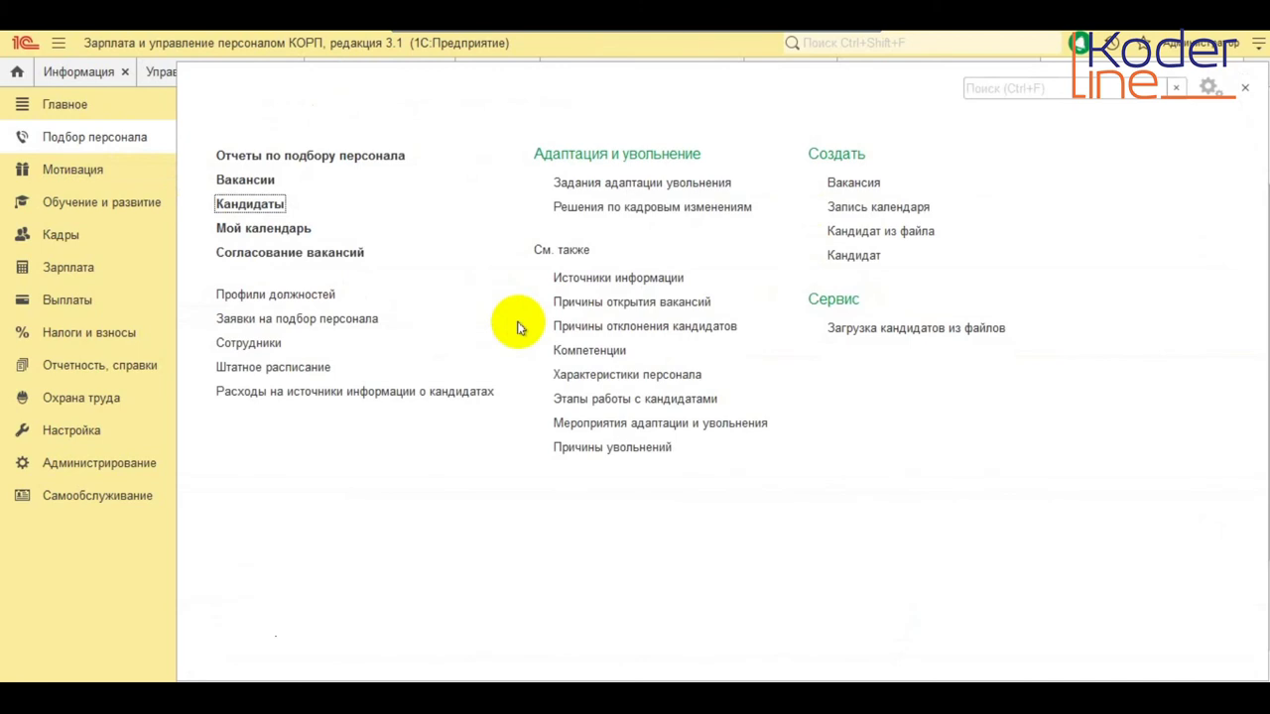